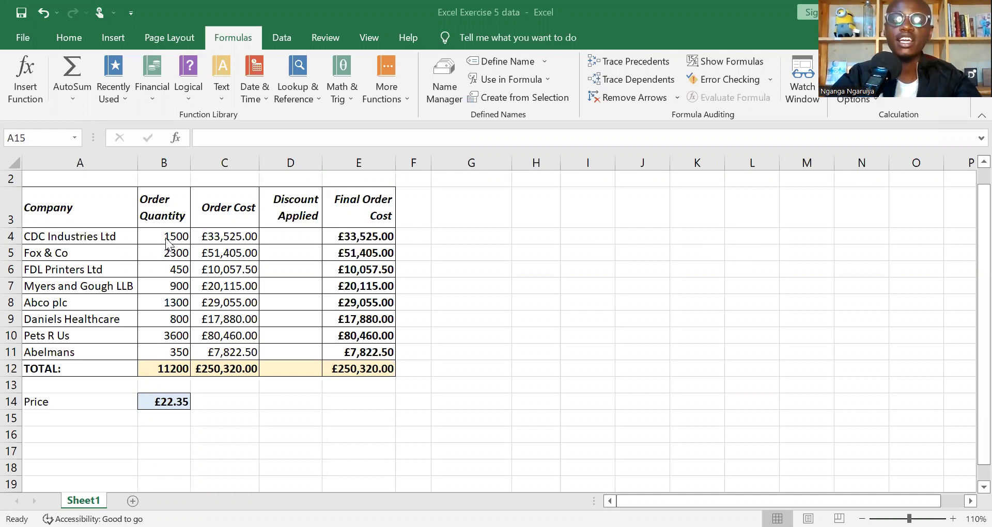
Step: Begin an IF formula in D4 that tests whether the order quantity in B4 is greater than 2000
left_click(166, 238)
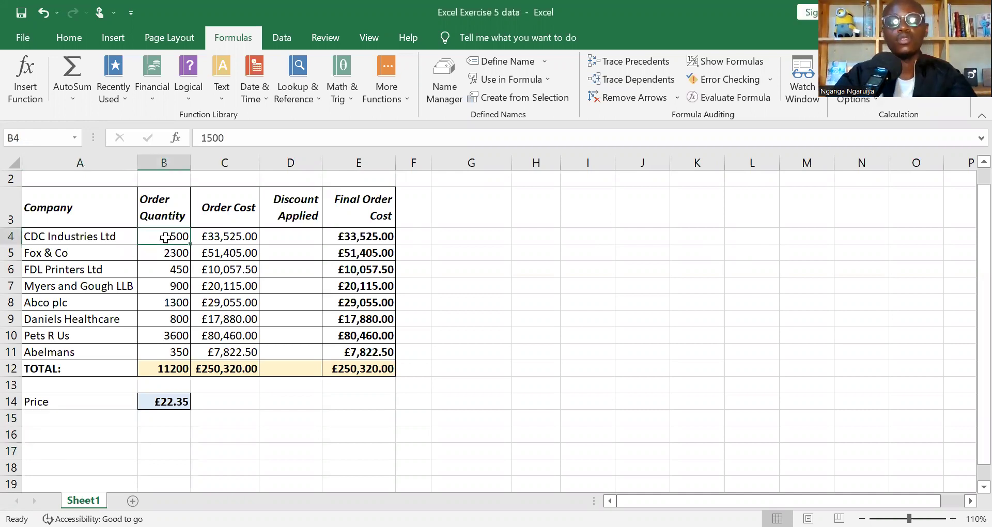
scroll(165, 237, "up", 1)
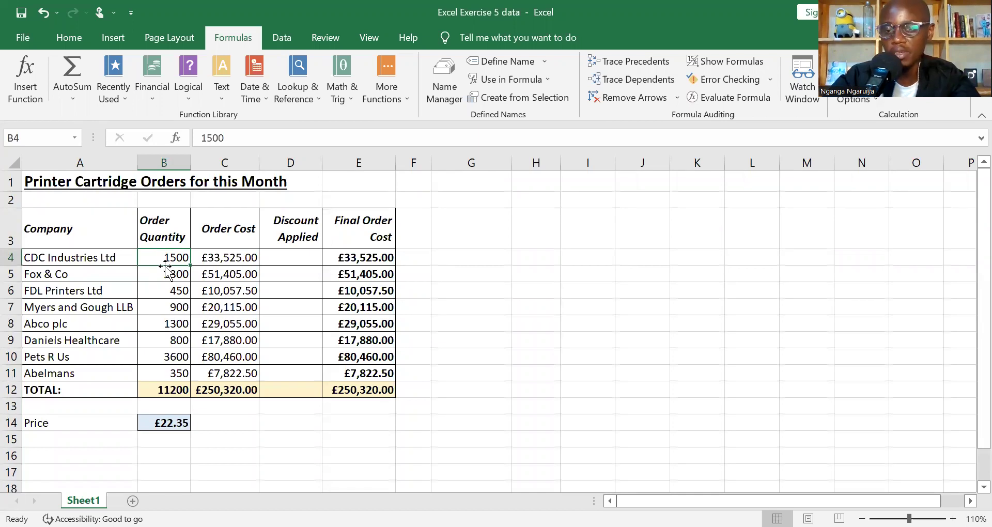
left_click(292, 253)
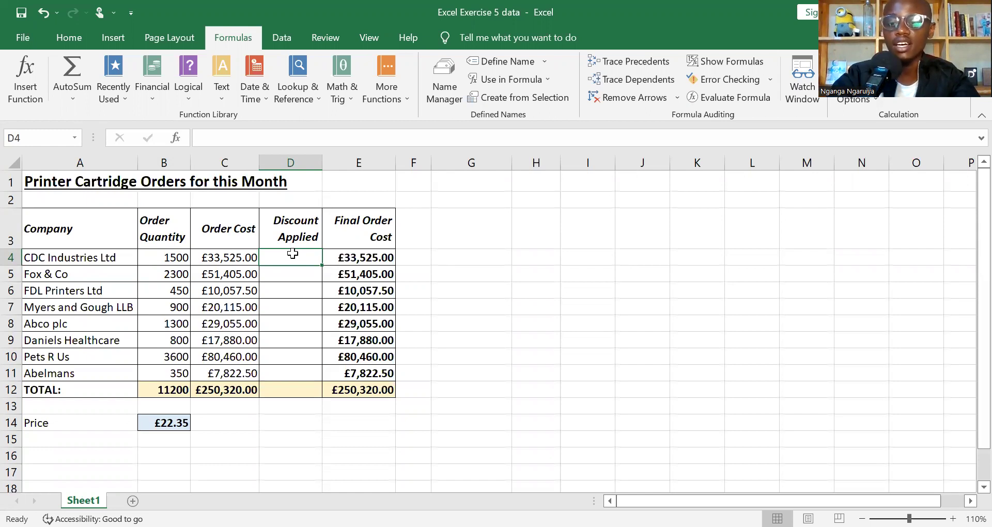
type("=")
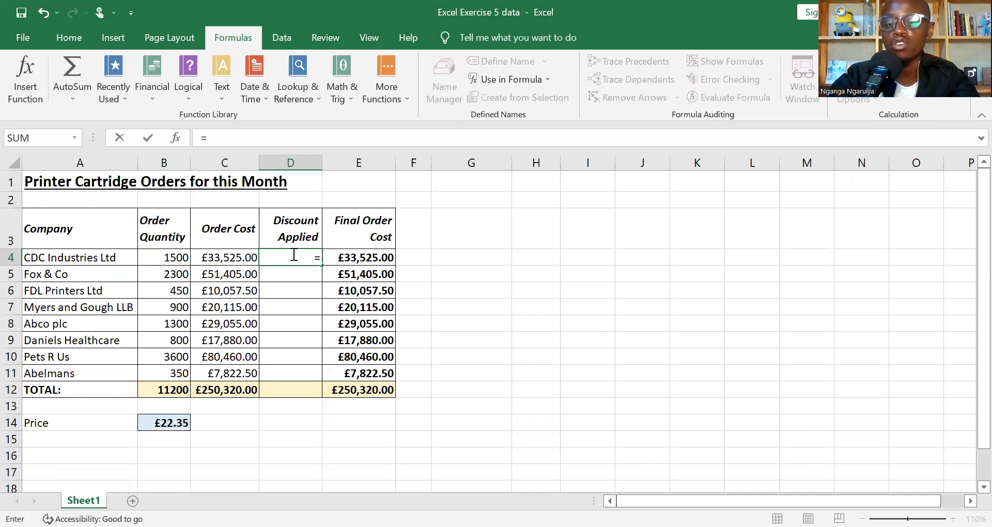
type("if")
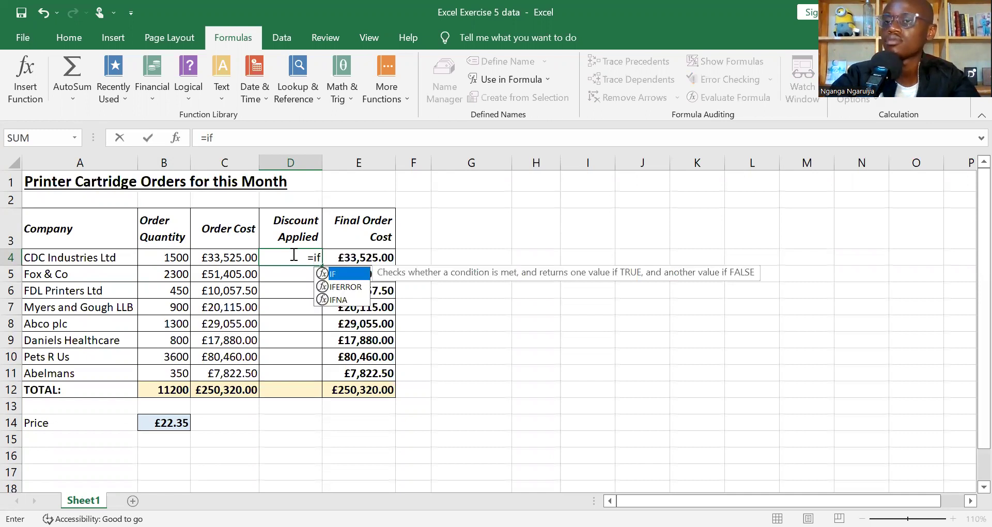
double_click(334, 274)
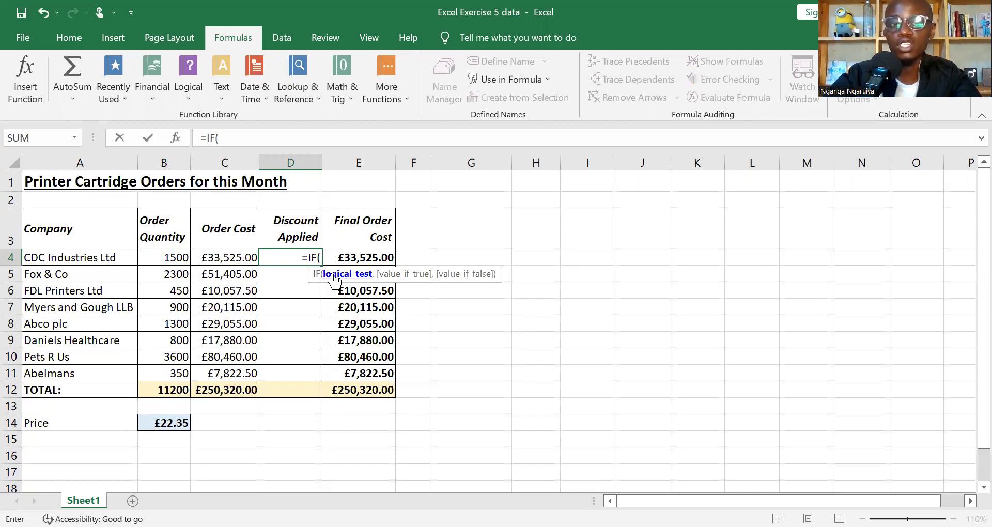
left_click(168, 259)
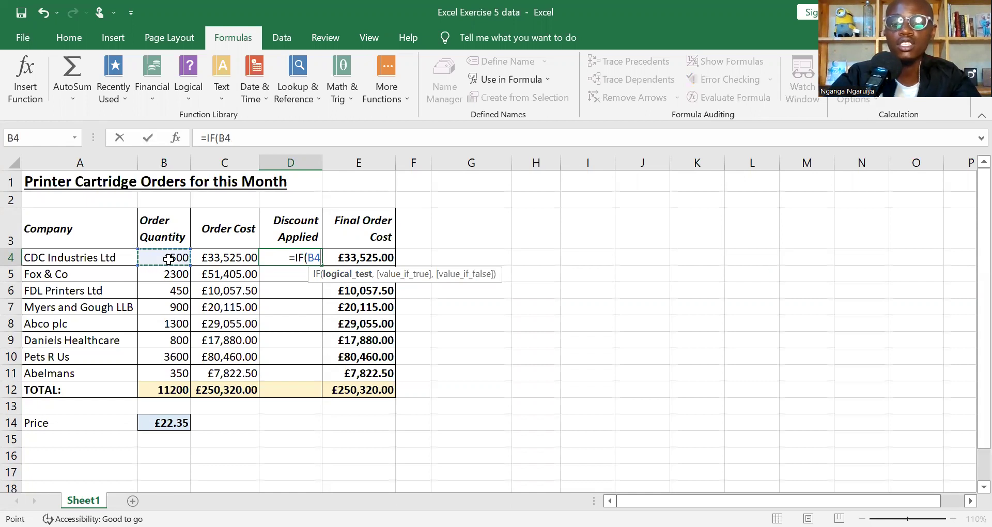
type(">")
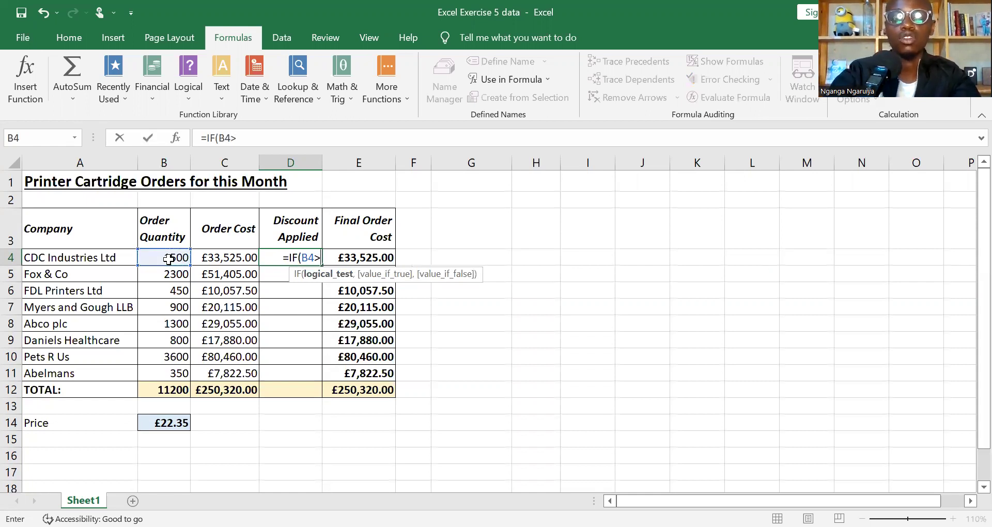
type("2000")
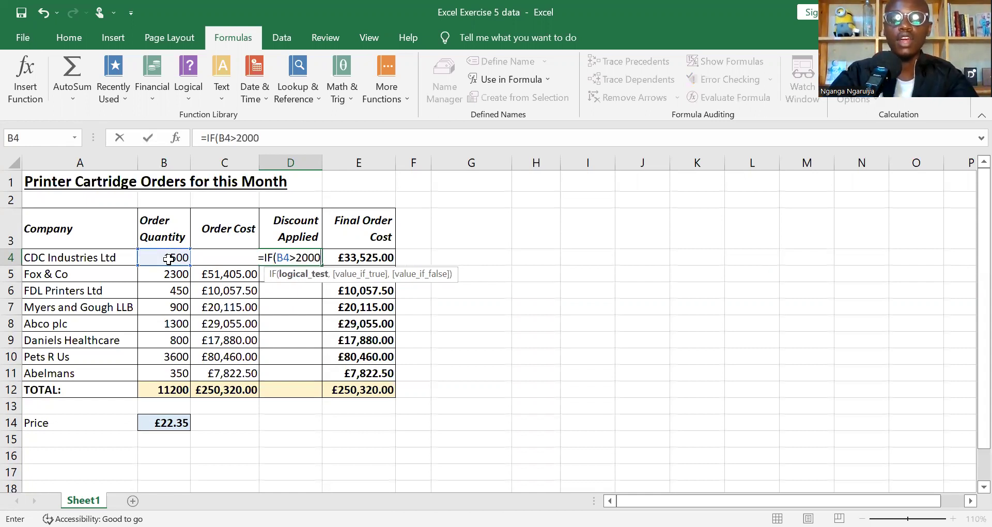
type(",")
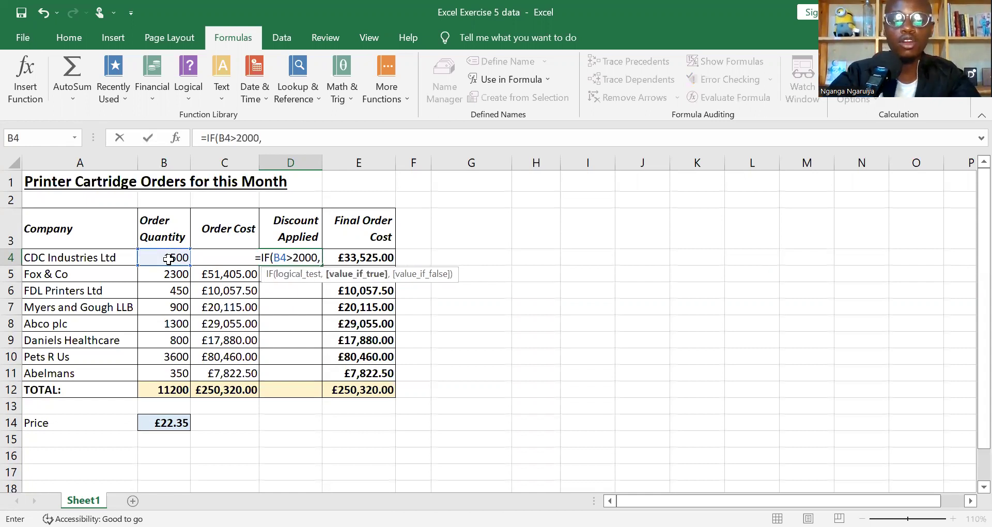
Step: Complete the D4 IF formula with C4*0.1 as the value if true and C4*0.01 as the value if false
key("Left")
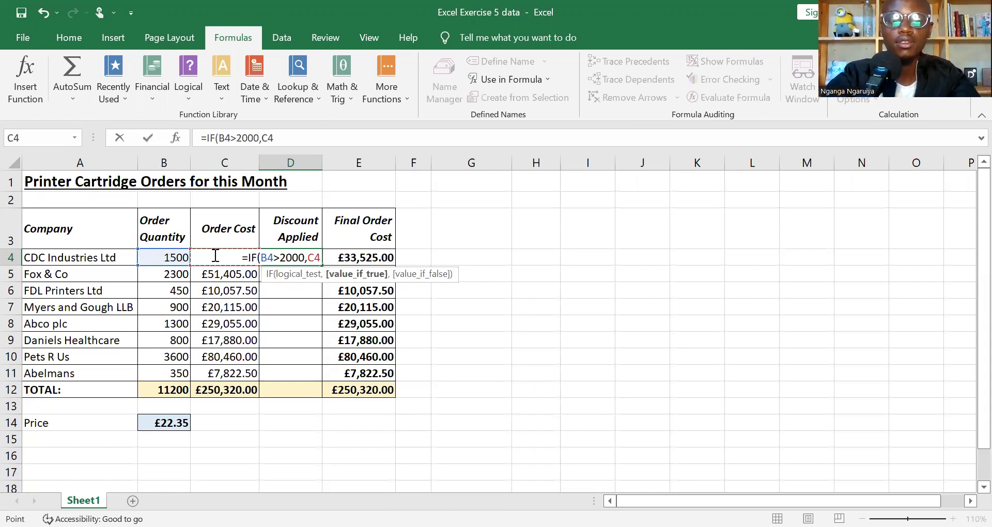
type("*")
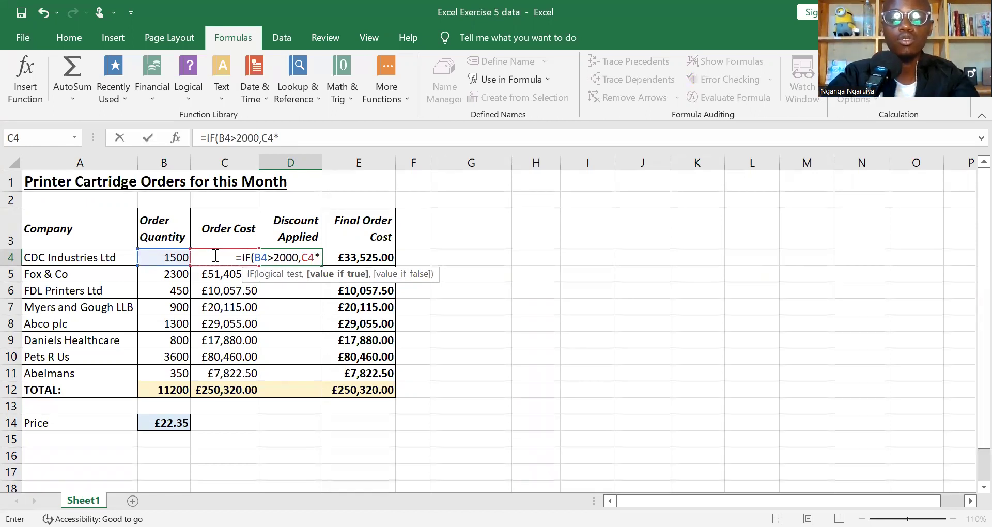
type("0.1")
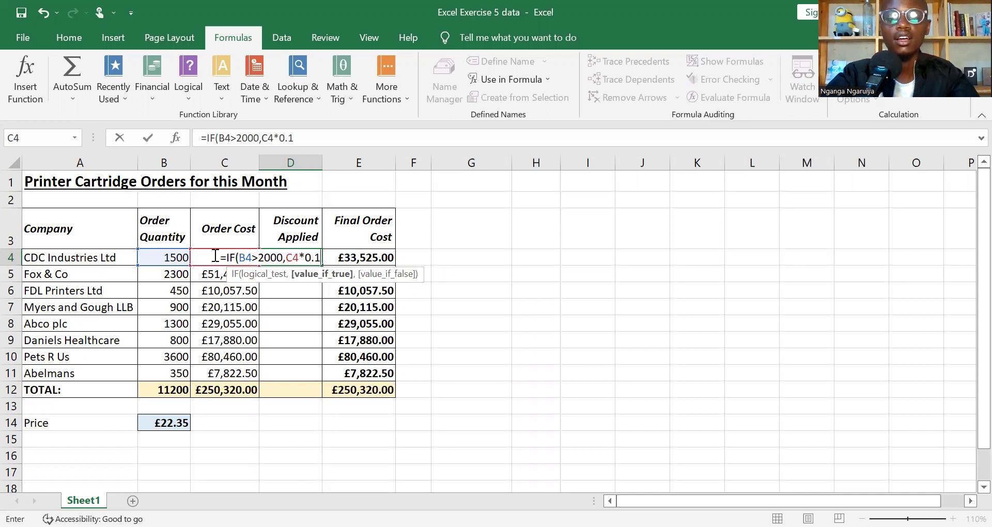
type(",")
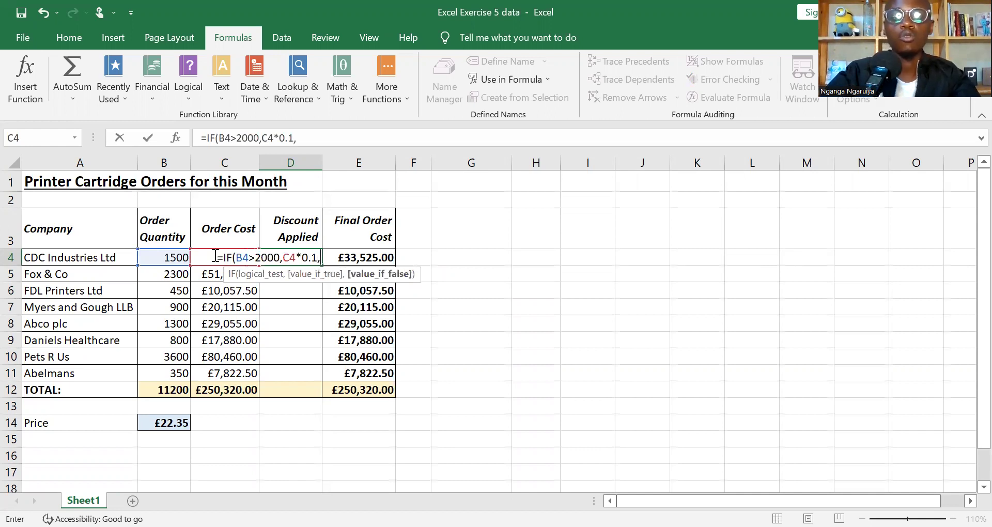
left_click(215, 255)
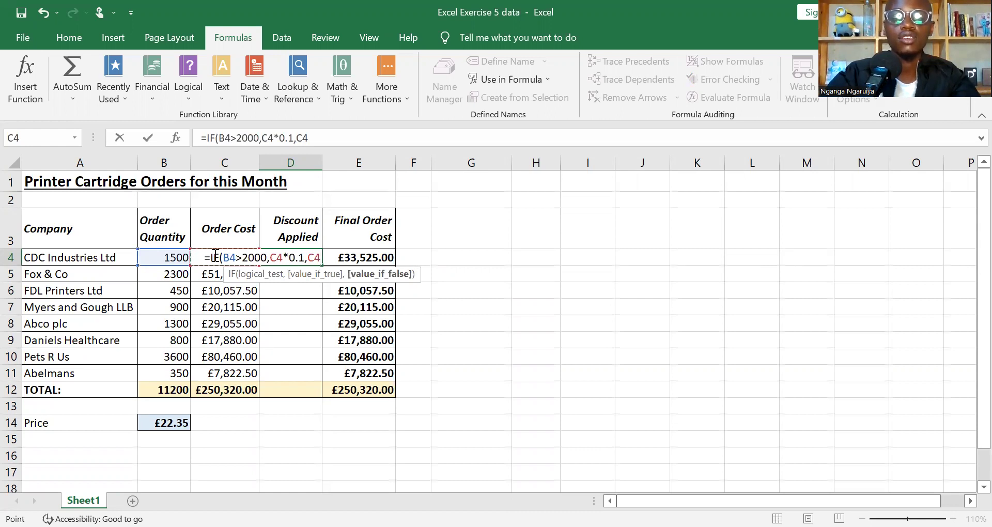
type("*0")
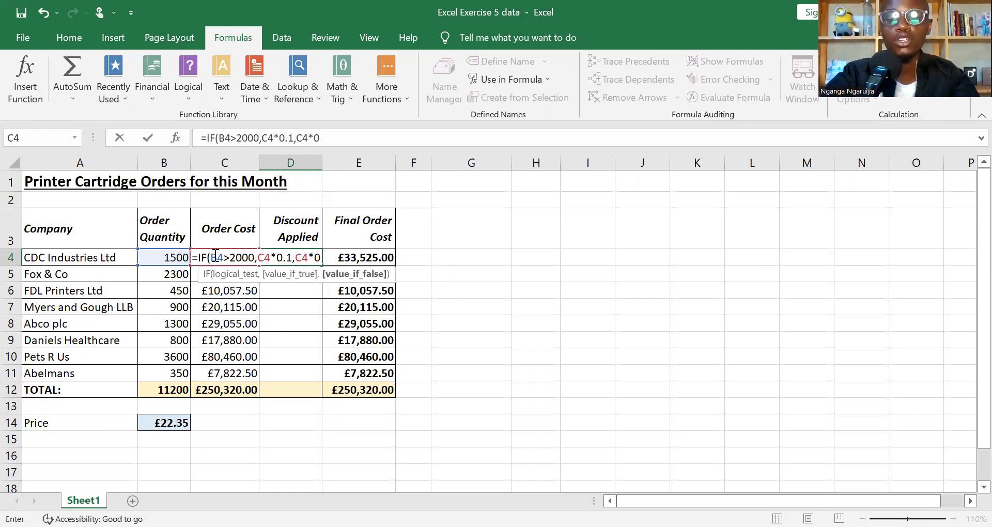
type(".0")
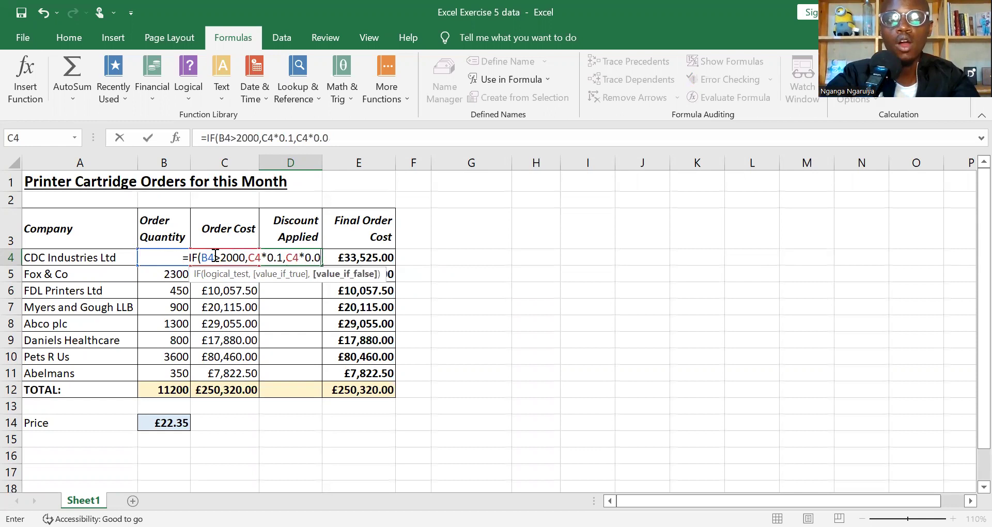
type("1)")
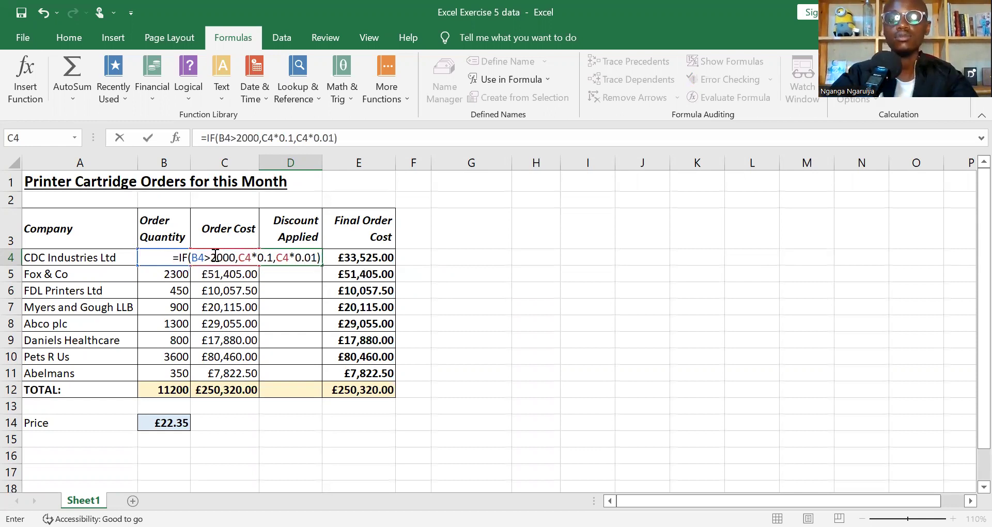
key("Return")
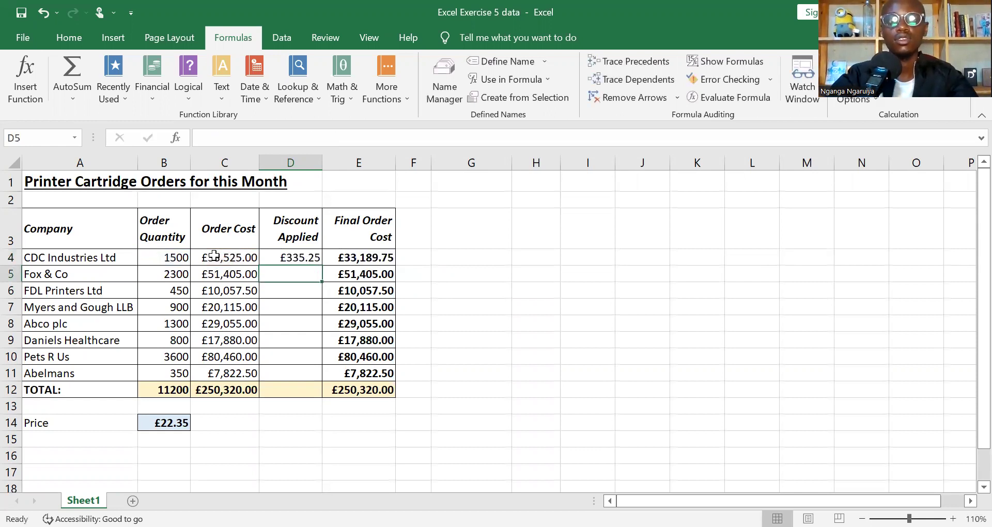
Step: Copy the discount formula from D4 down the Discount Applied column through the TOTAL row, D12
left_click(274, 251)
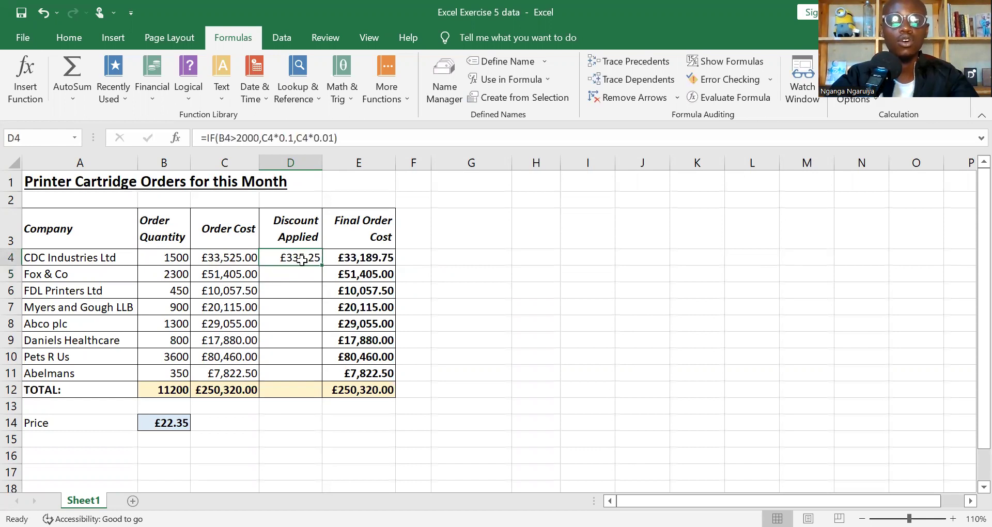
left_click(176, 257)
key("Right")
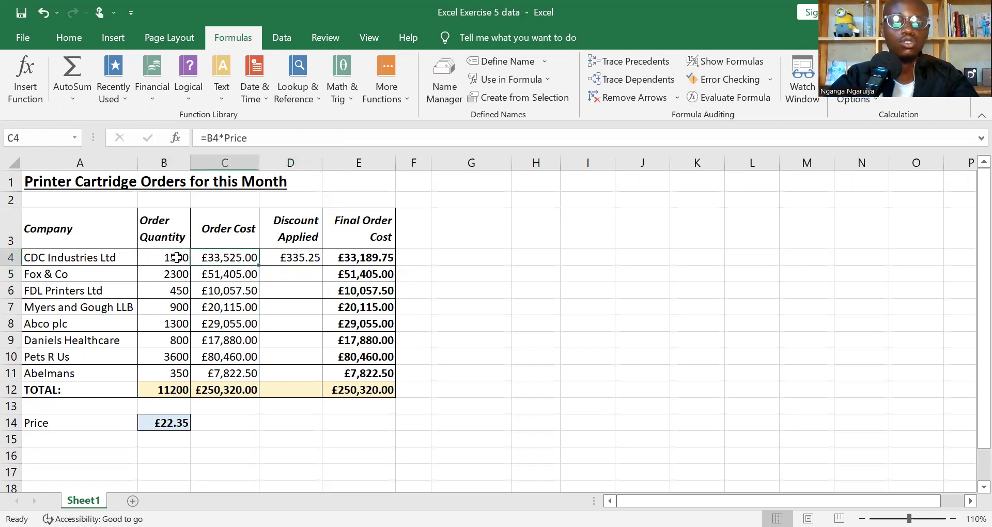
key("Right")
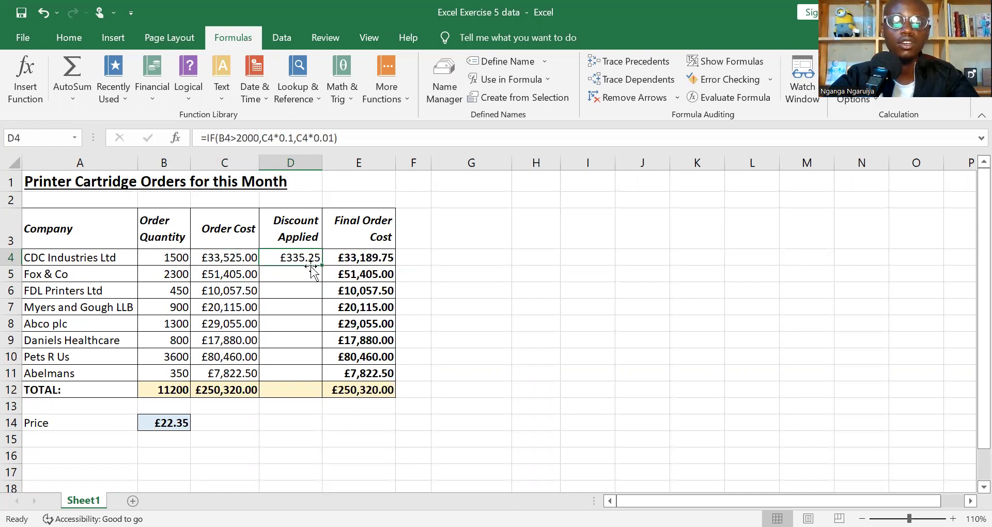
left_click_drag(322, 264, 318, 397)
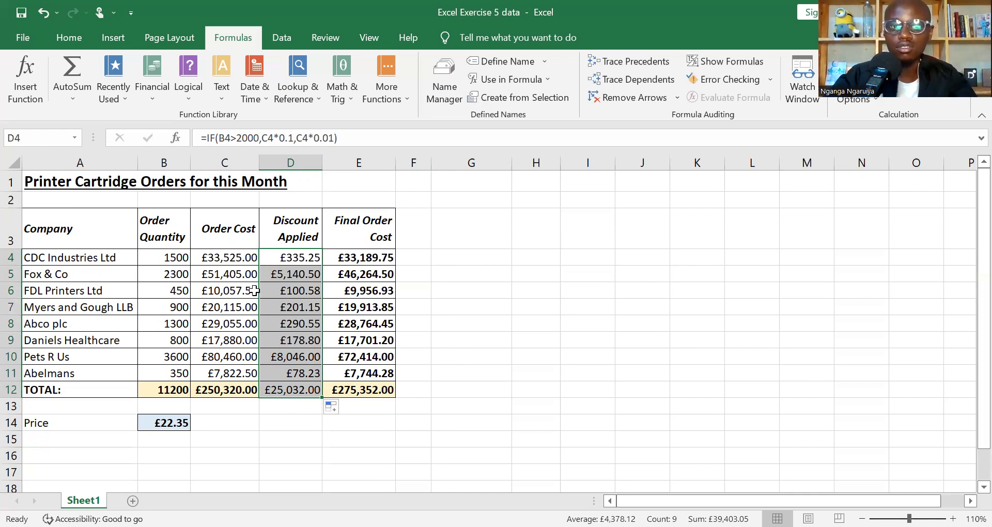
key("Up")
key("Down")
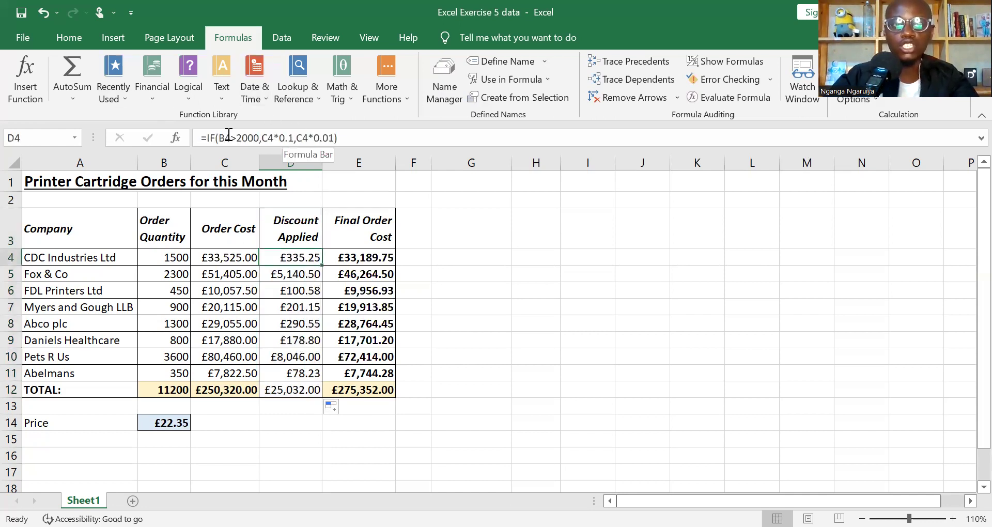
left_click(244, 139)
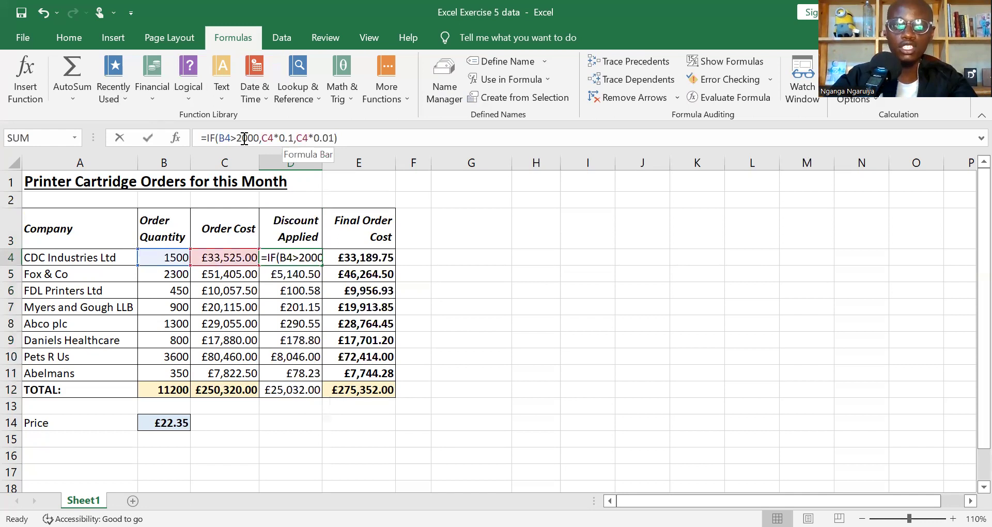
double_click(244, 139)
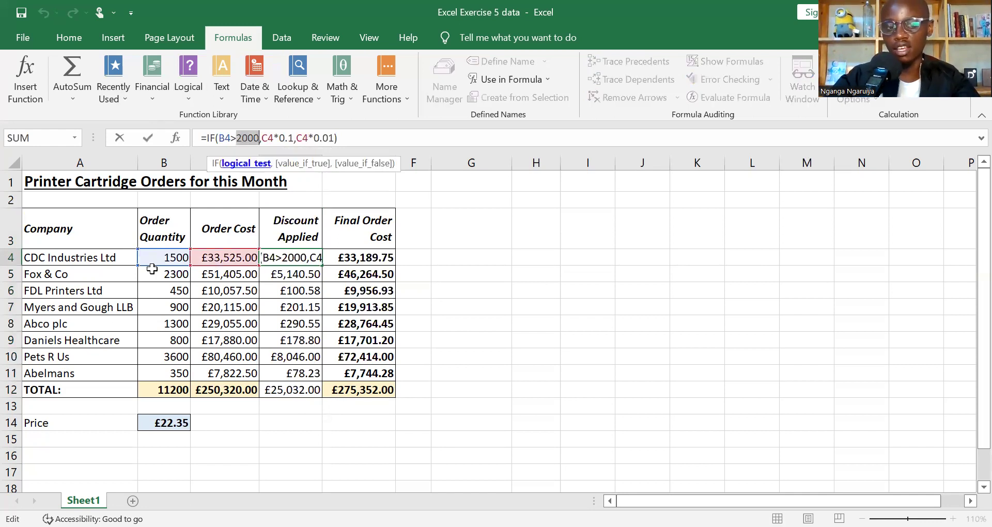
left_click(168, 439)
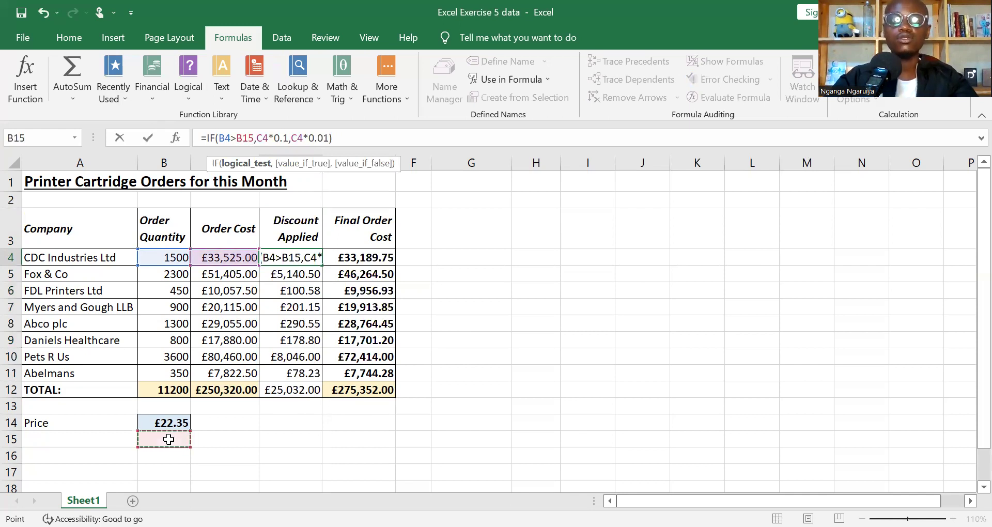
key("Escape")
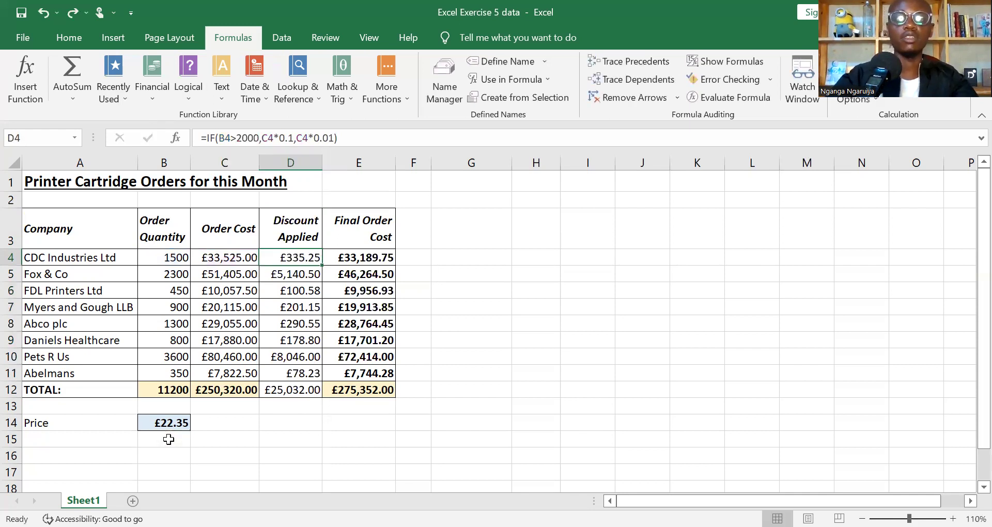
key("Down")
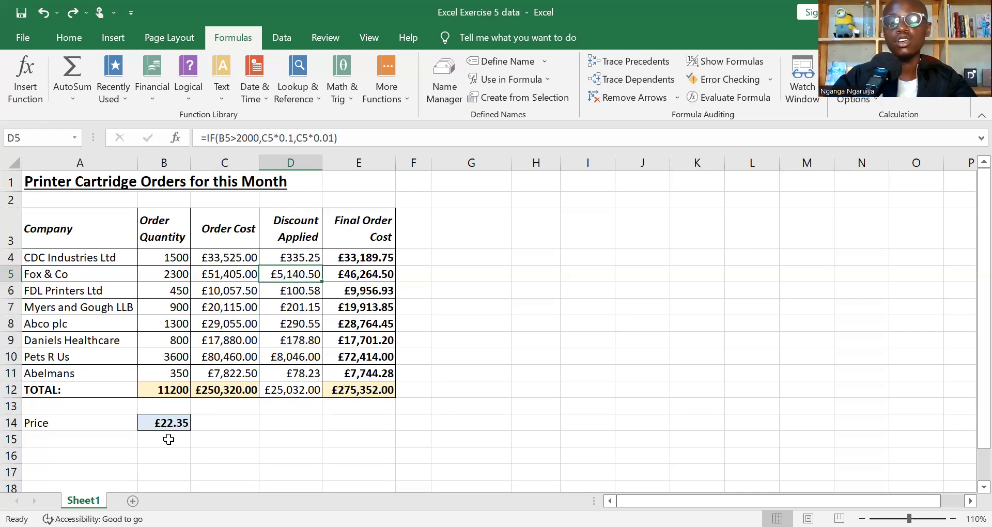
Step: Add the label Threshold in A15 below Price, and enter 2000 beside it in B15
left_click(168, 439)
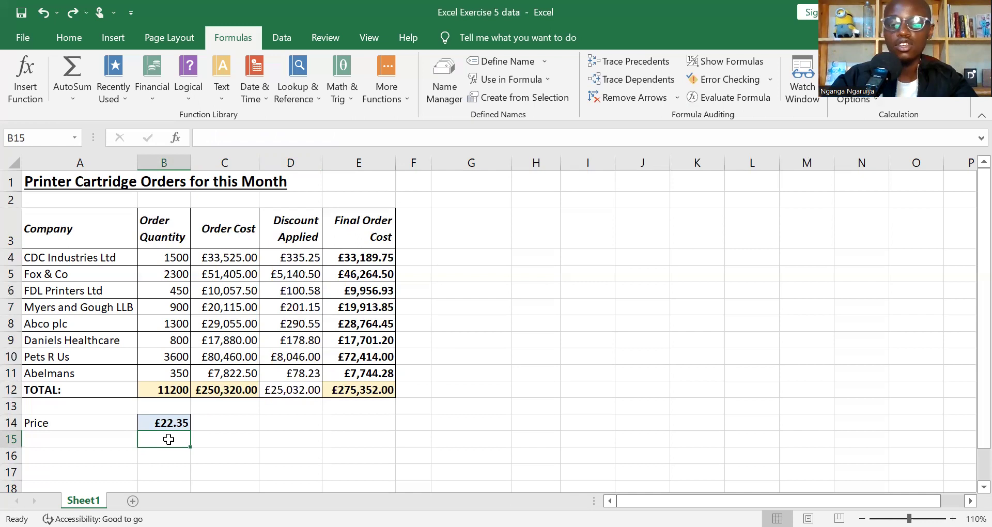
key("Right")
key("Left")
key("Left")
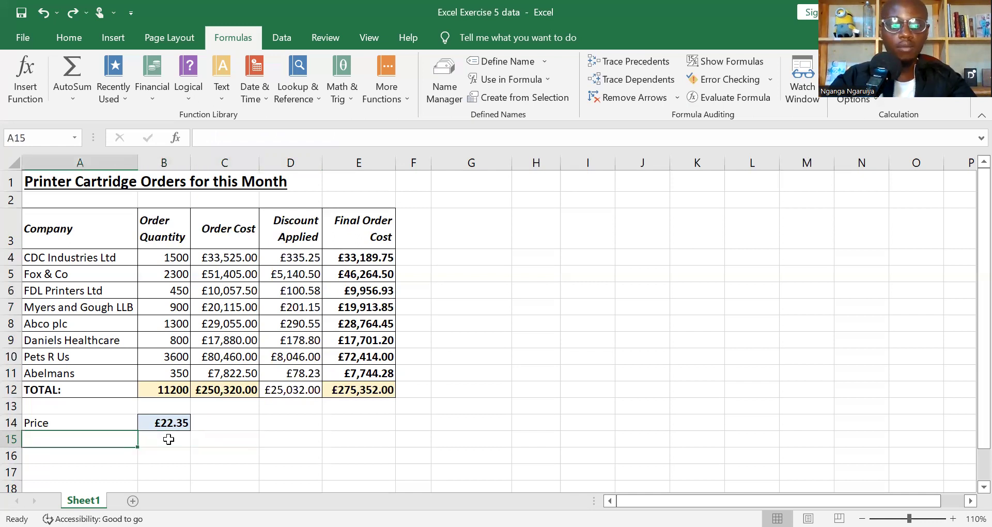
type("Th")
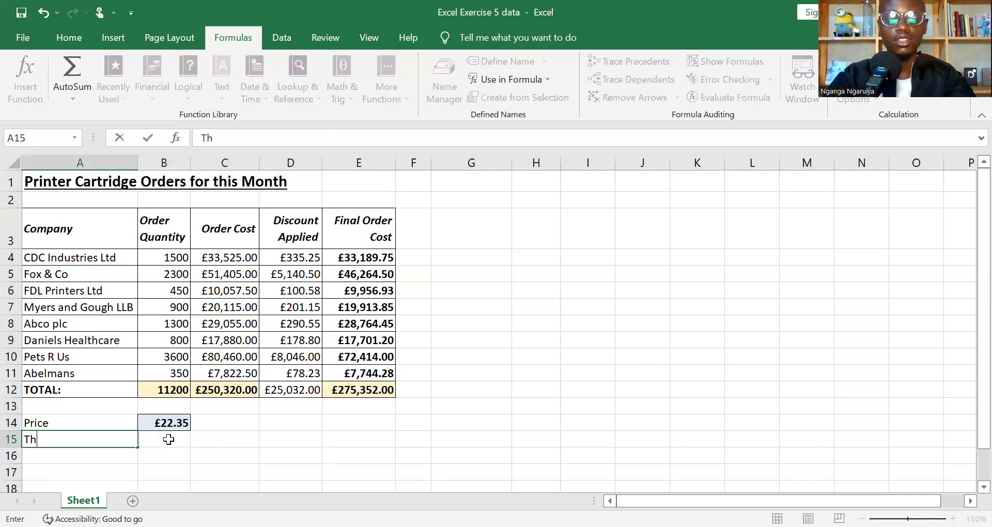
type("resho")
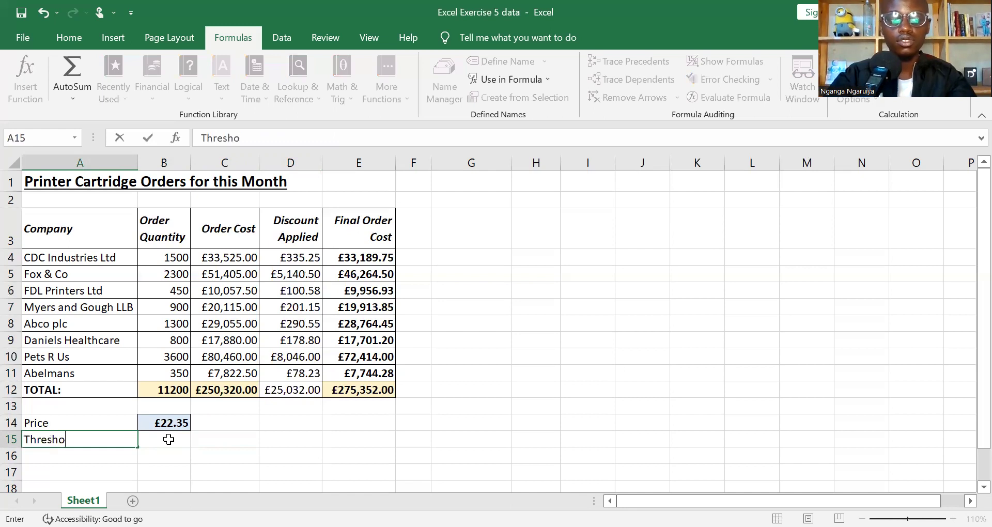
type("ld")
key("Tab")
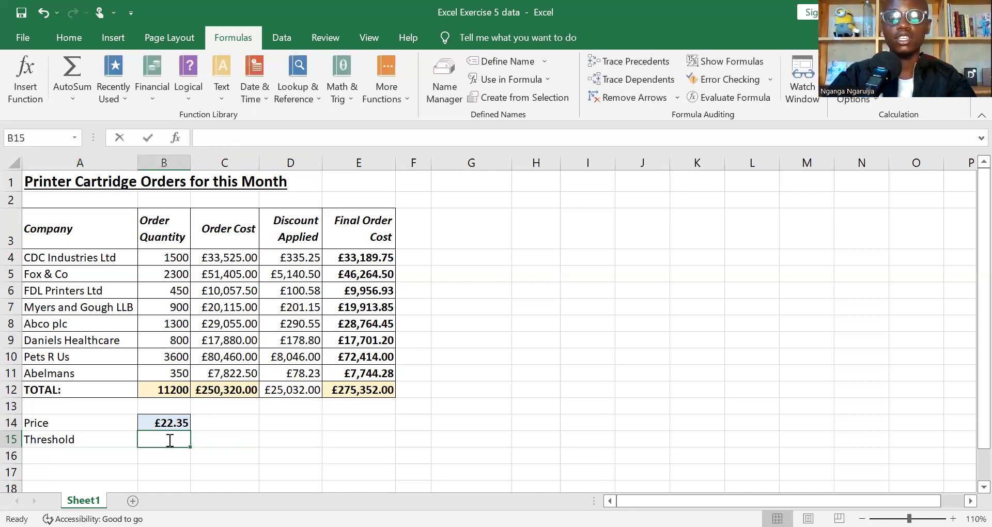
type("2000")
key("shift+Tab")
key("Return")
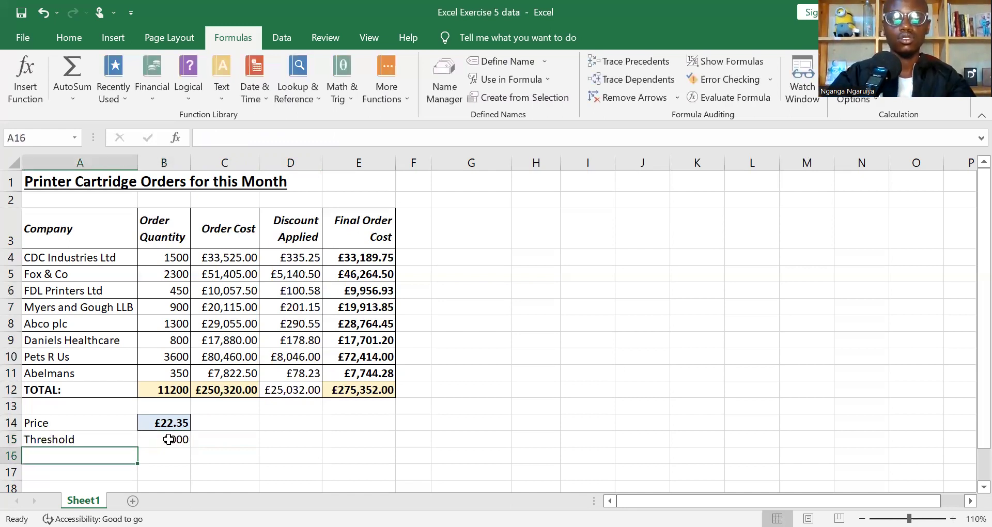
Step: Add the label High_discount in A16 below Threshold, and enter 10 beside it in B16
type("High")
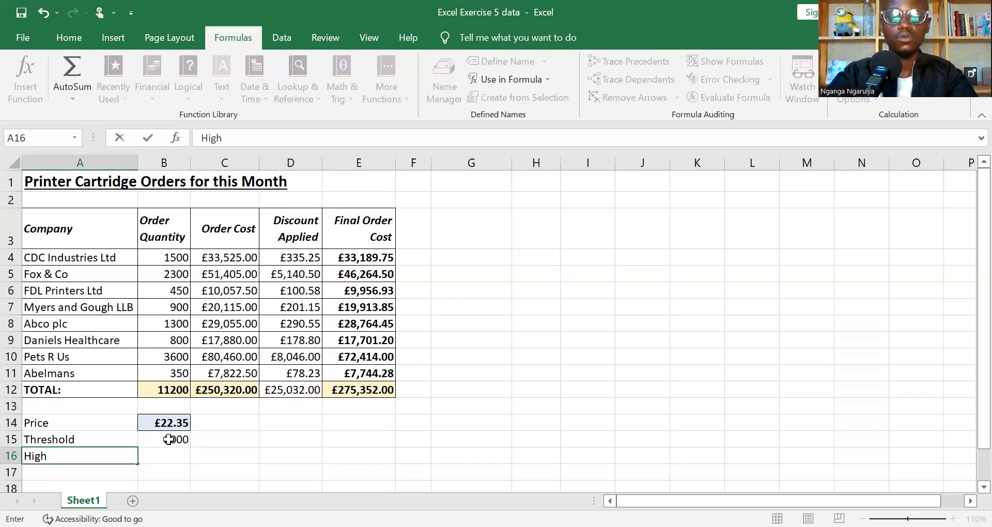
type("_discount")
key("Return")
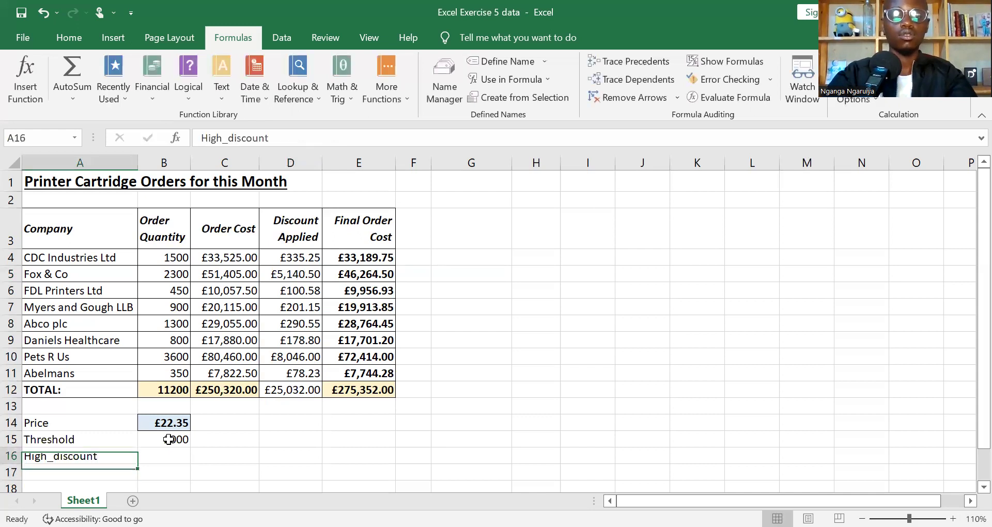
key("Right")
type("10")
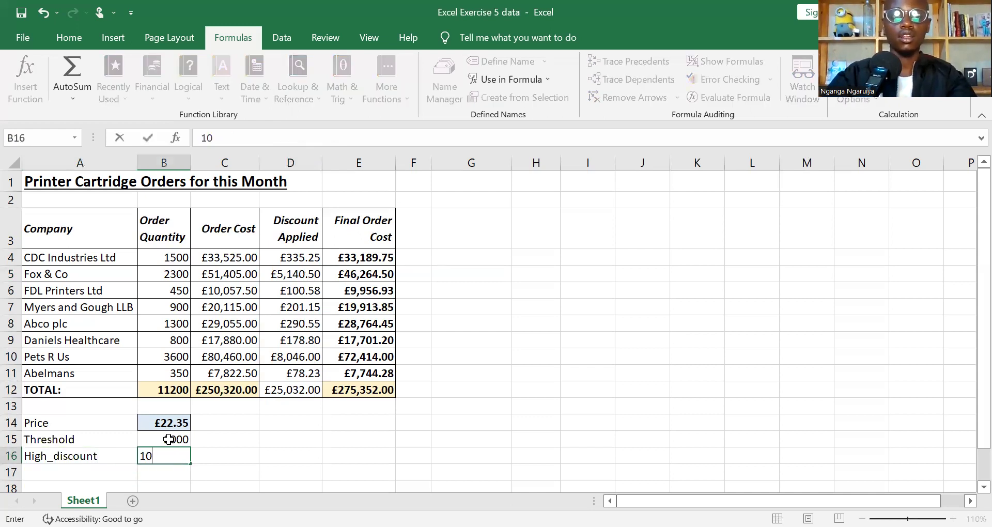
key("ctrl+Return")
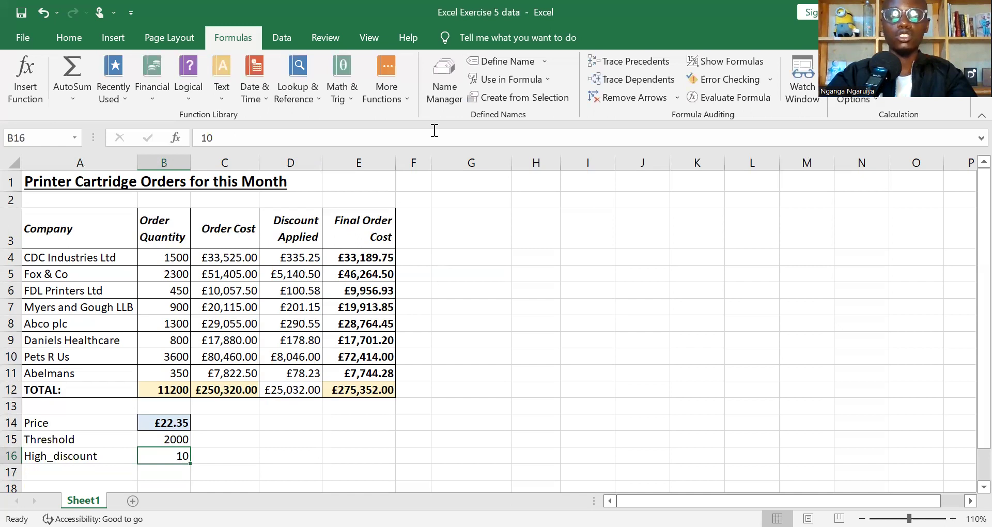
Step: Format B16 as a percentage and re-enter its value as 10%
left_click(61, 31)
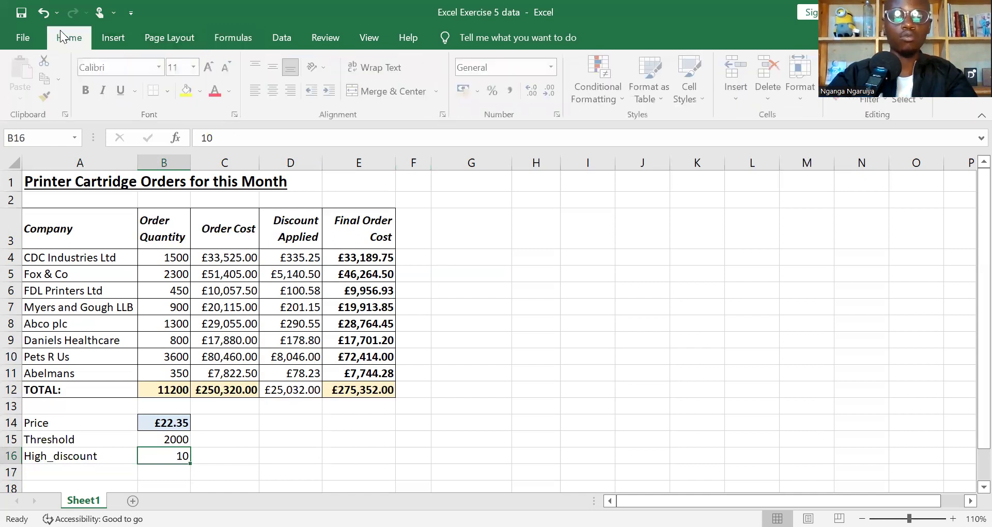
left_click(553, 68)
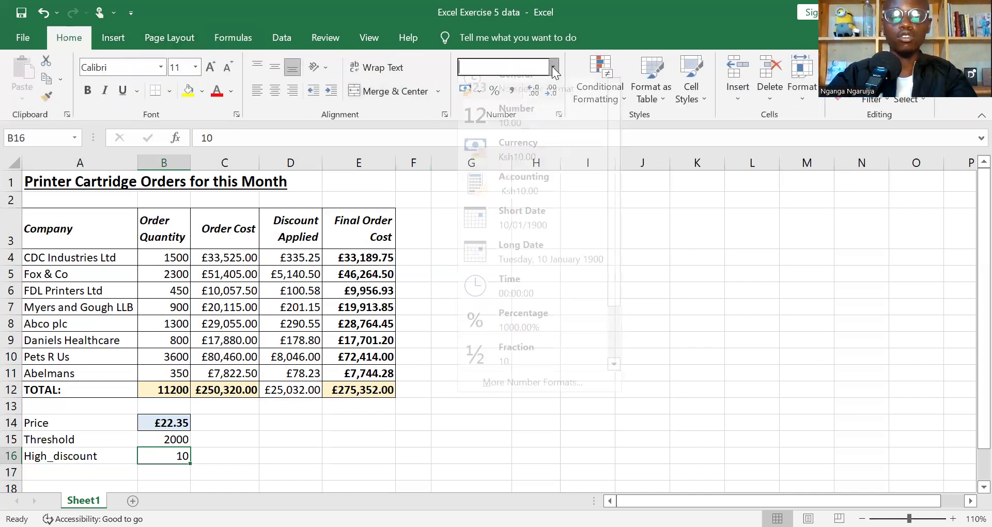
left_click(511, 333)
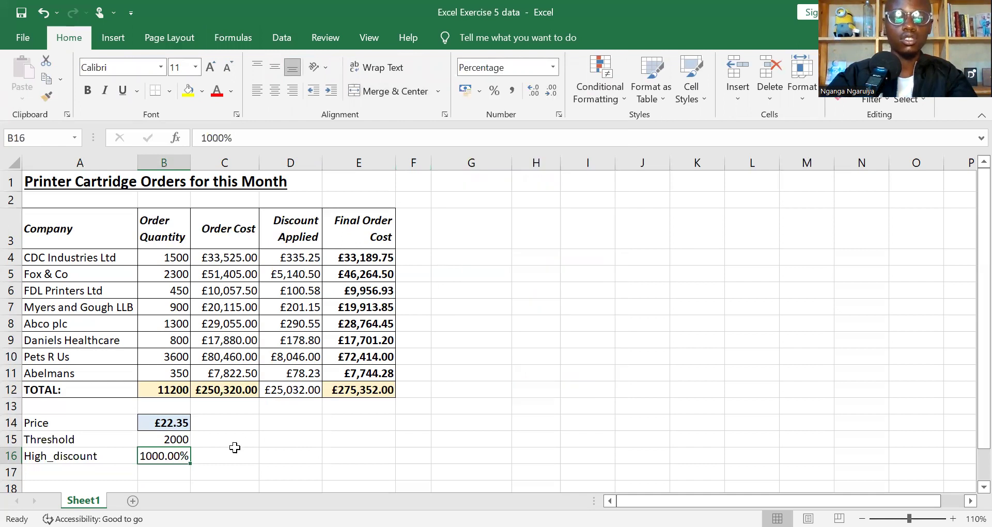
type("10")
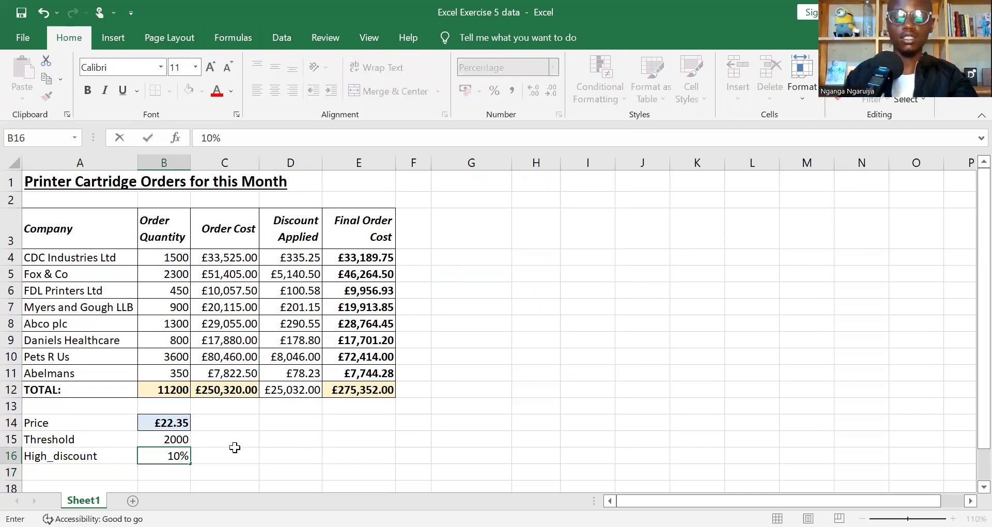
key("Return")
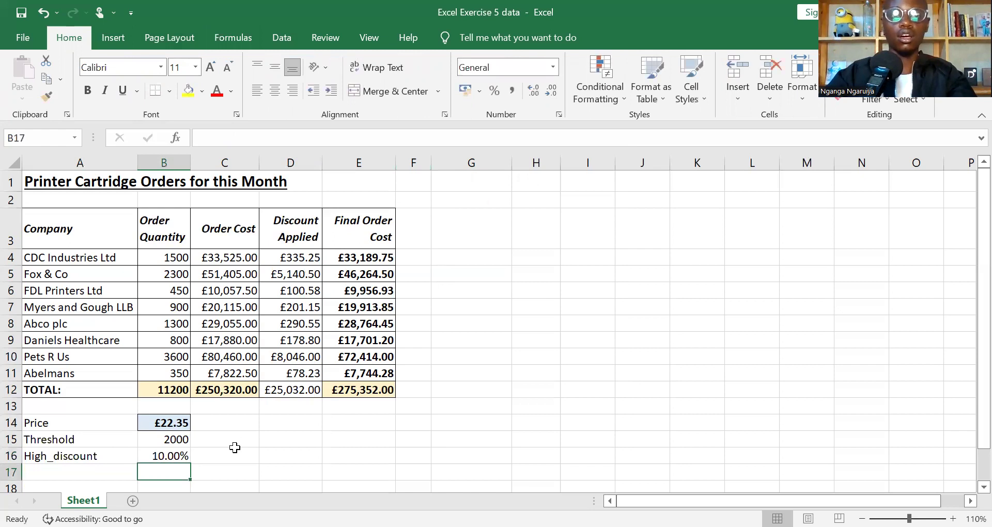
Step: Add the label Low_discount in A17 below High_discount
key("Left")
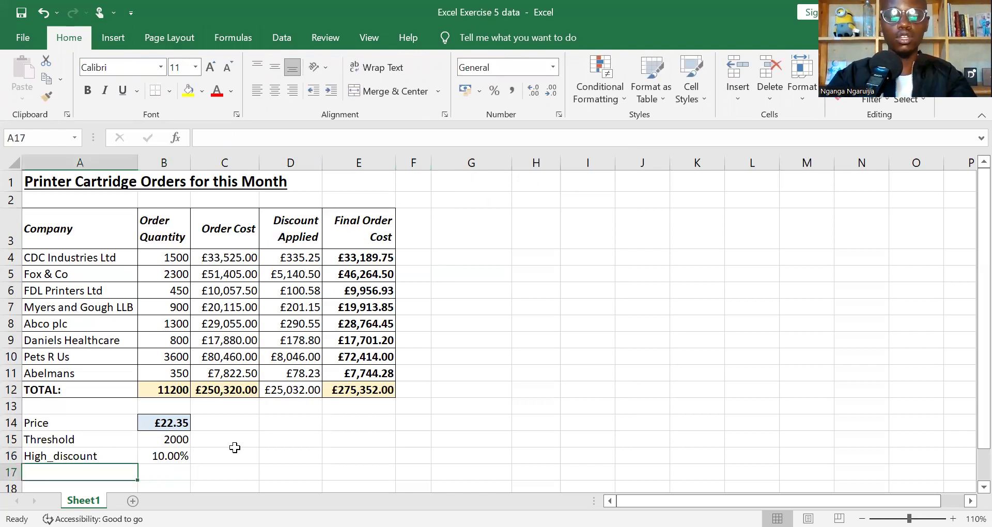
type("Low_")
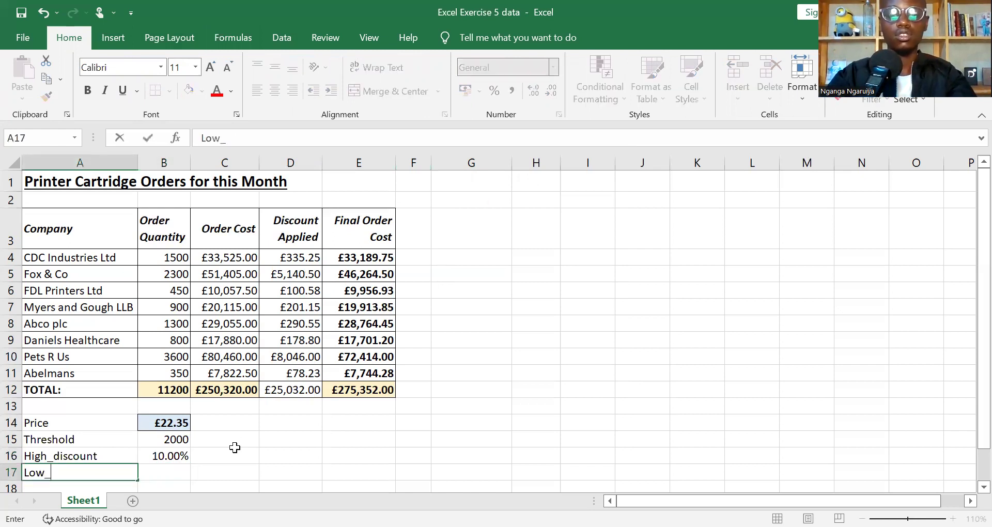
type("discont")
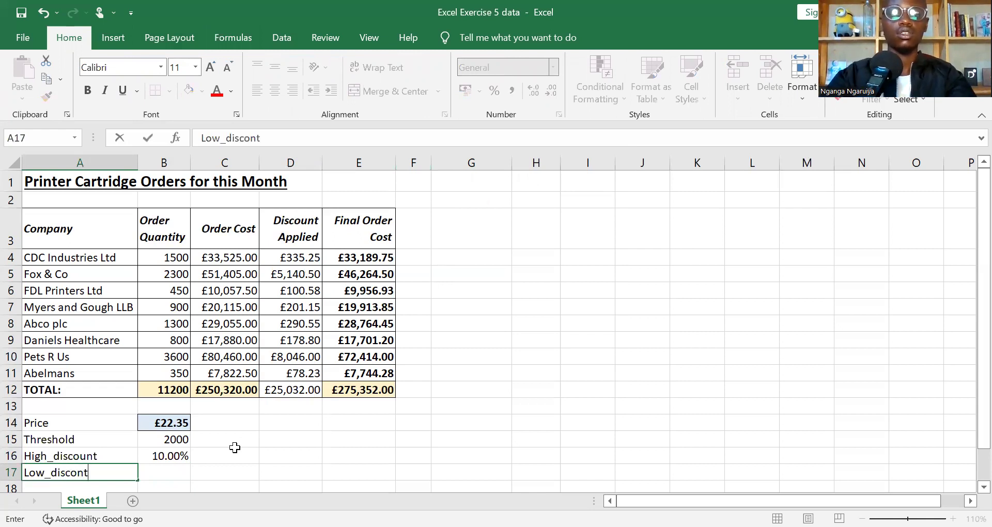
key("BackSpace")
key("BackSpace")
type("unt")
key("Tab")
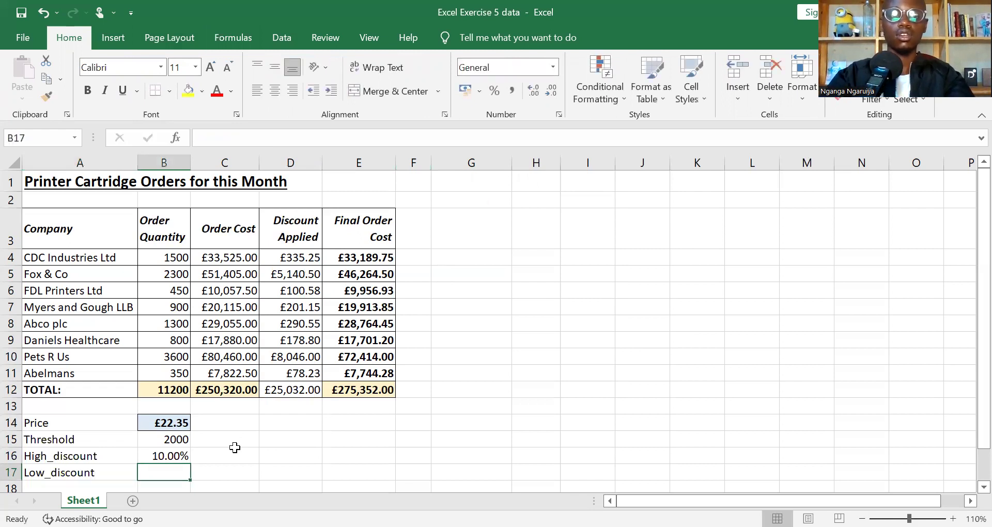
Step: Enter 1% in B17 beside Low_discount, using the same percentage format as B16
key("Up")
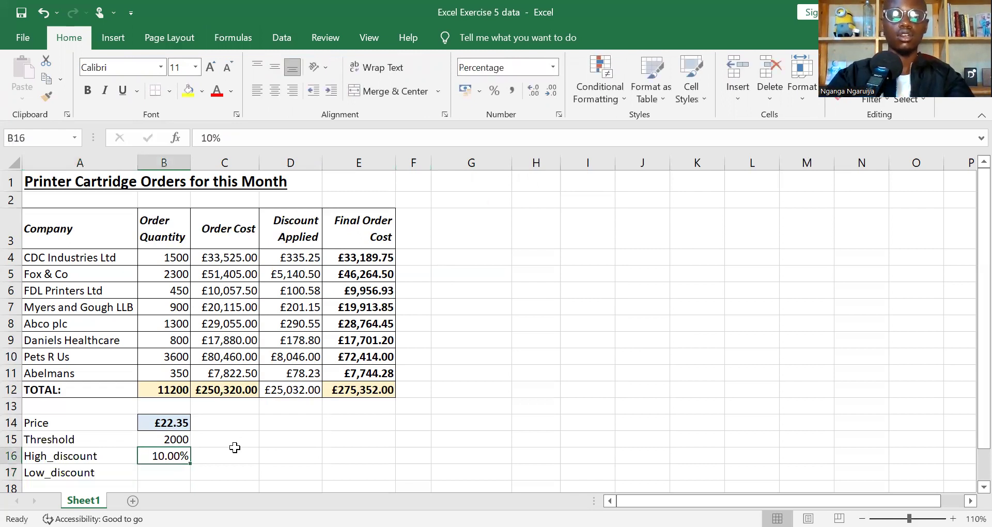
left_click_drag(170, 457, 170, 472)
left_click(170, 472)
type("1")
Step: Clear the discount formulas from the Discount Applied column, D4 through D12
left_click(170, 457)
key("Right")
key("Right")
key("Up")
key("Up")
key("Up")
key("Up")
key("ctrl+shift+Up")
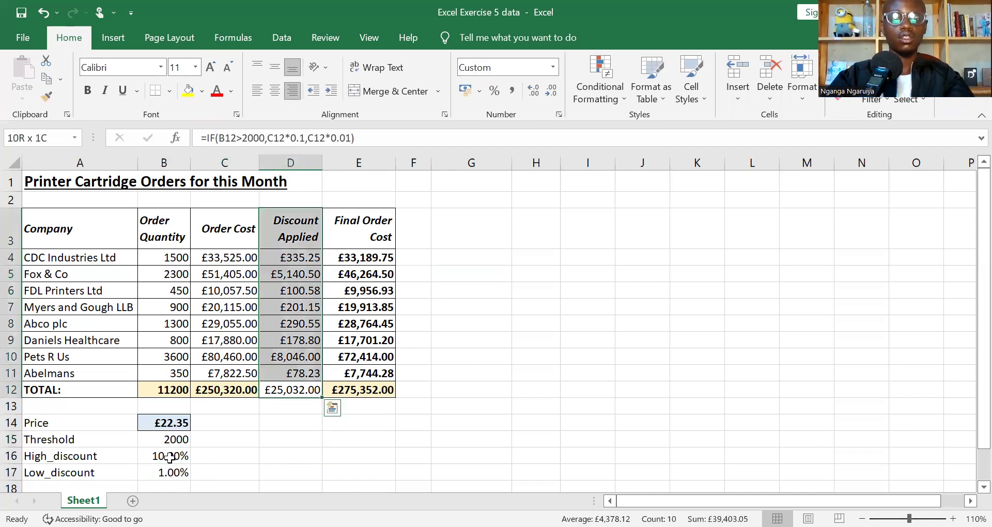
key("shift+Down")
key("shift+Down")
key("shift+Up")
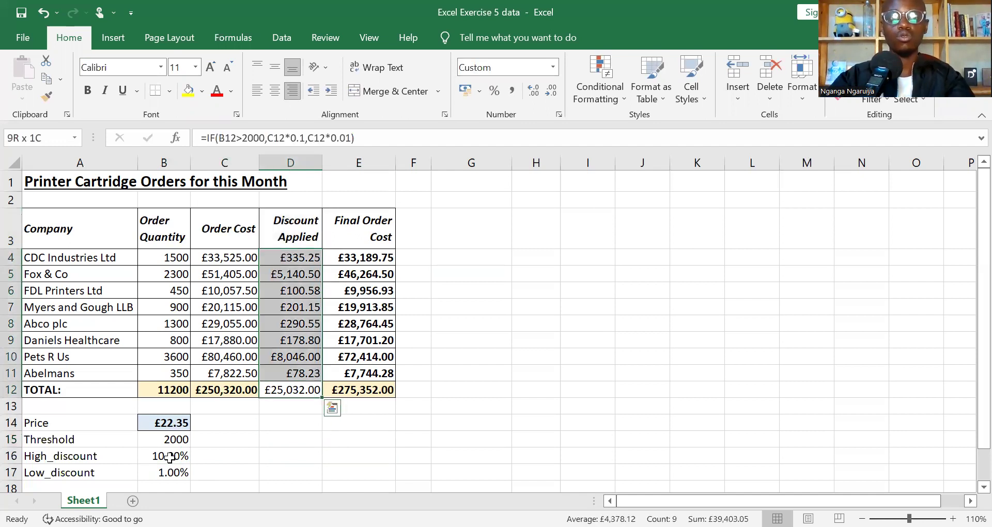
key("Delete")
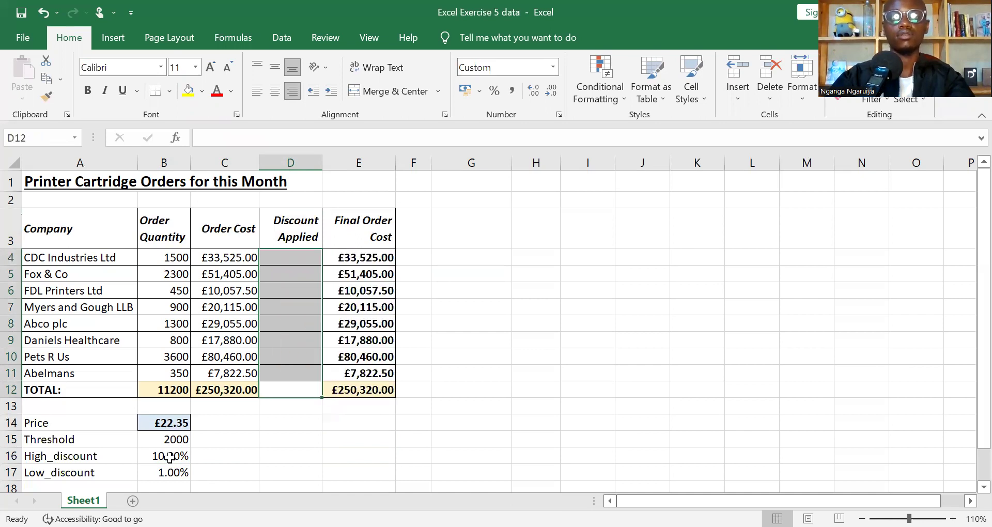
key("shift+BackSpace")
key("ctrl+Up")
key("Down")
type("=")
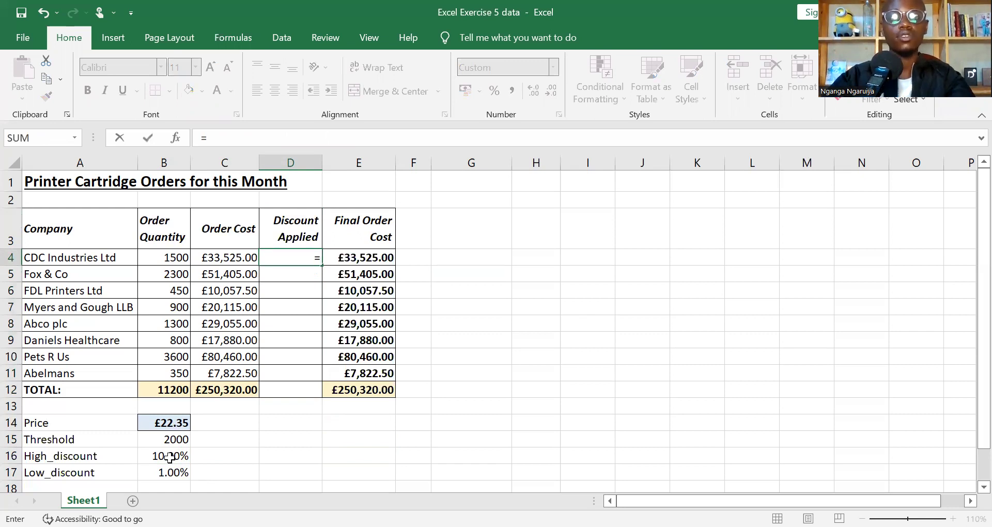
type("if")
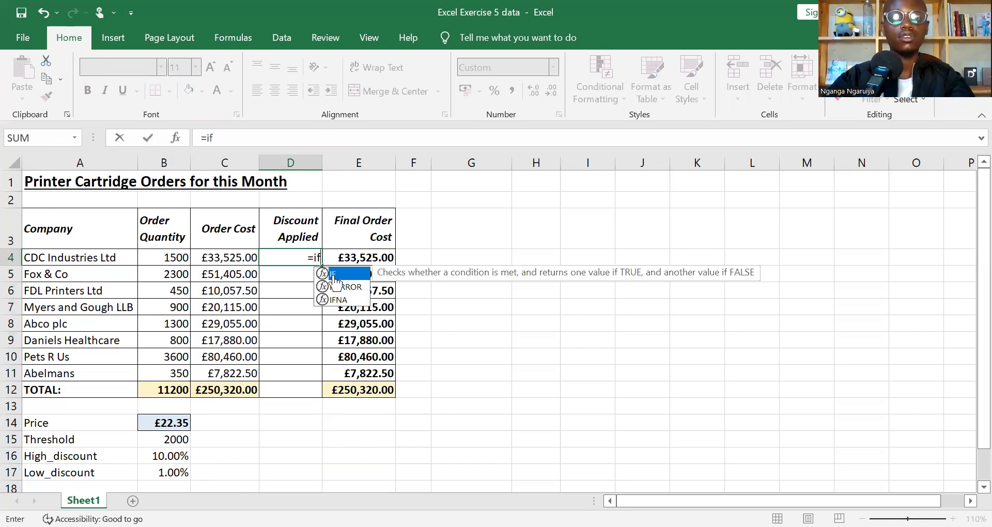
key("Tab")
left_click(165, 260)
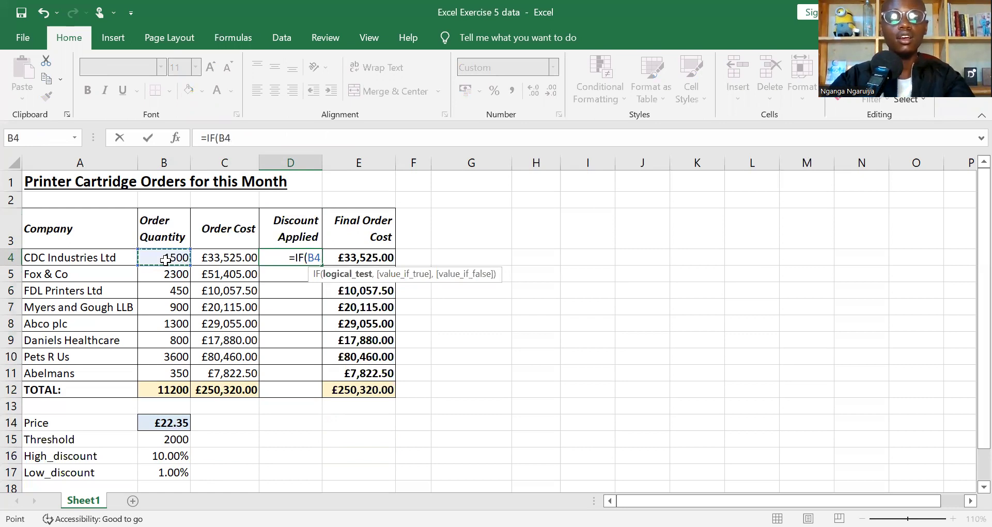
type(">")
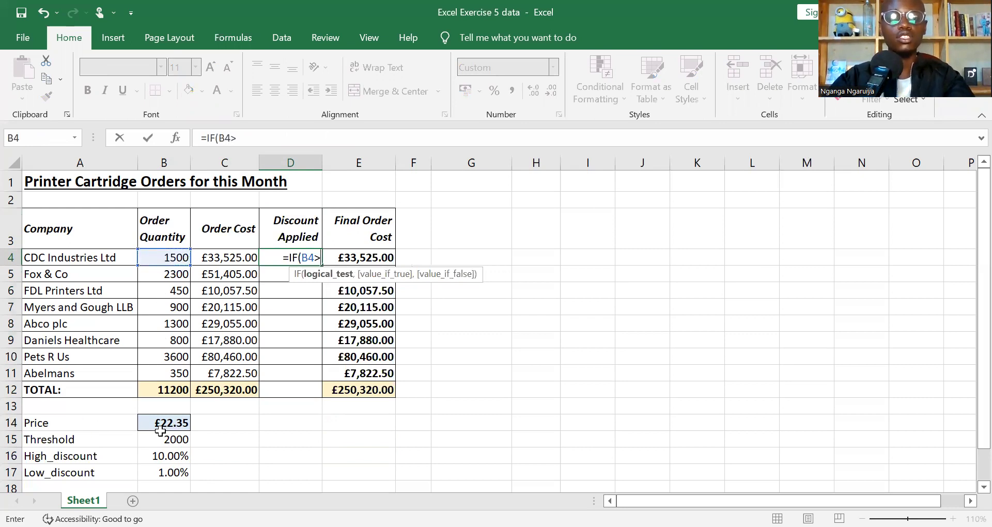
left_click(173, 441)
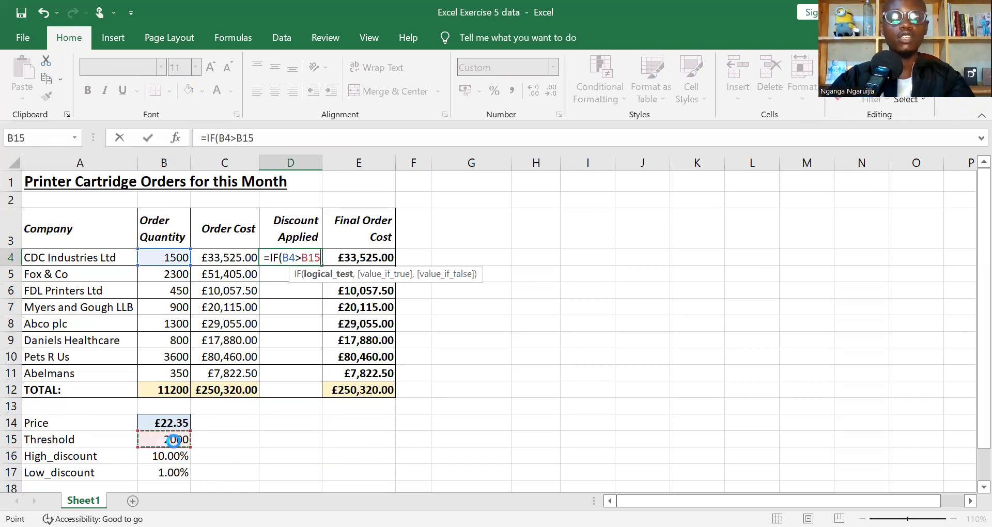
key("Return")
key("Return")
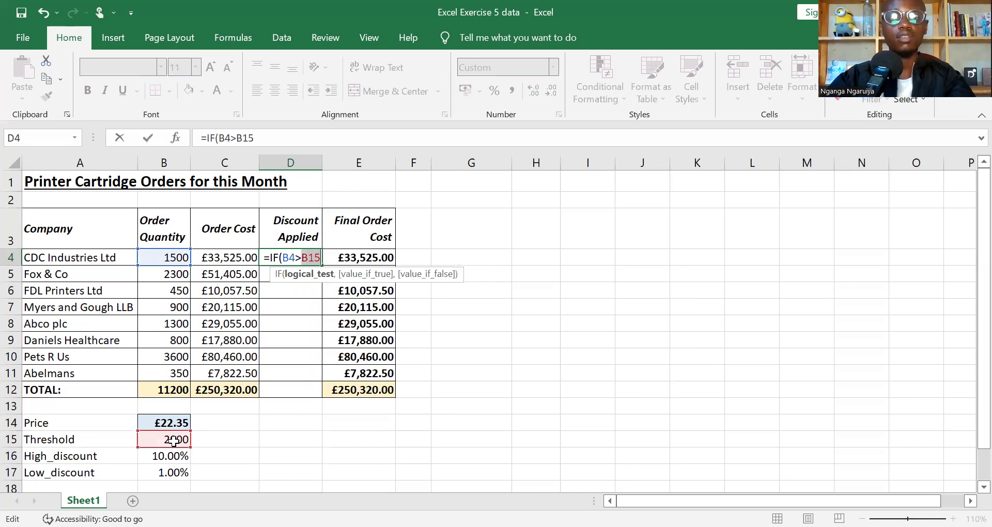
key("shift+Left")
key("shift+Left")
key("shift+Left")
key("shift+Left")
key("shift+Left")
key("shift+Left")
key("shift+Left")
key("shift+Left")
key("shift+Left")
key("shift+Left")
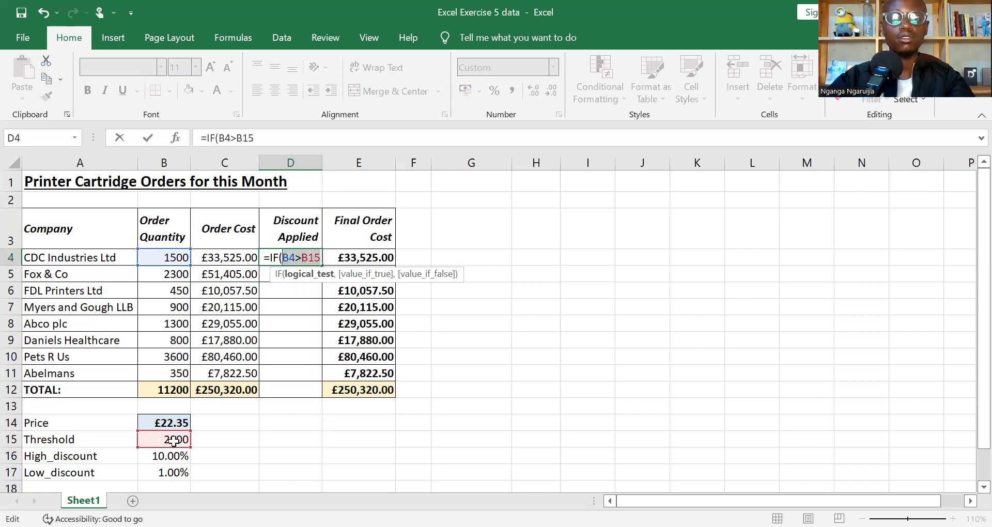
key("BackSpace")
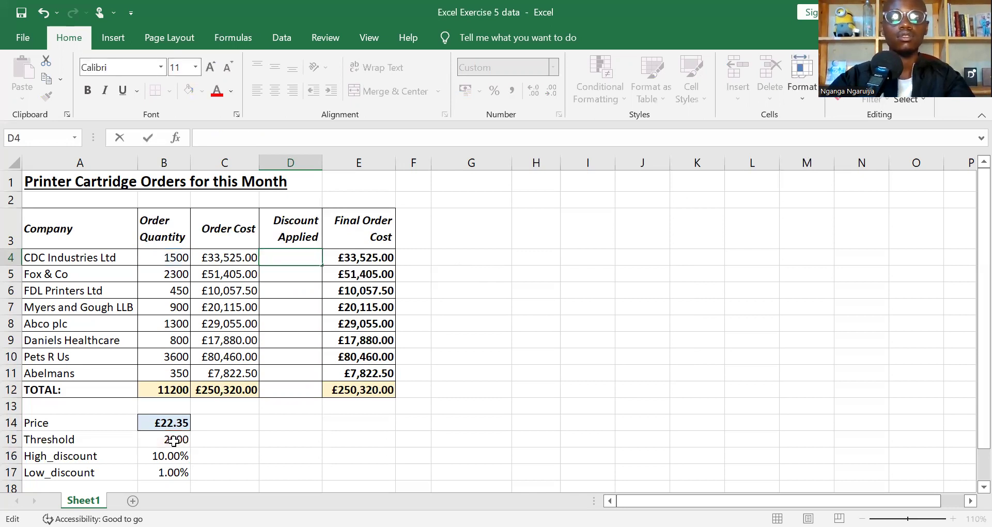
left_click(217, 455)
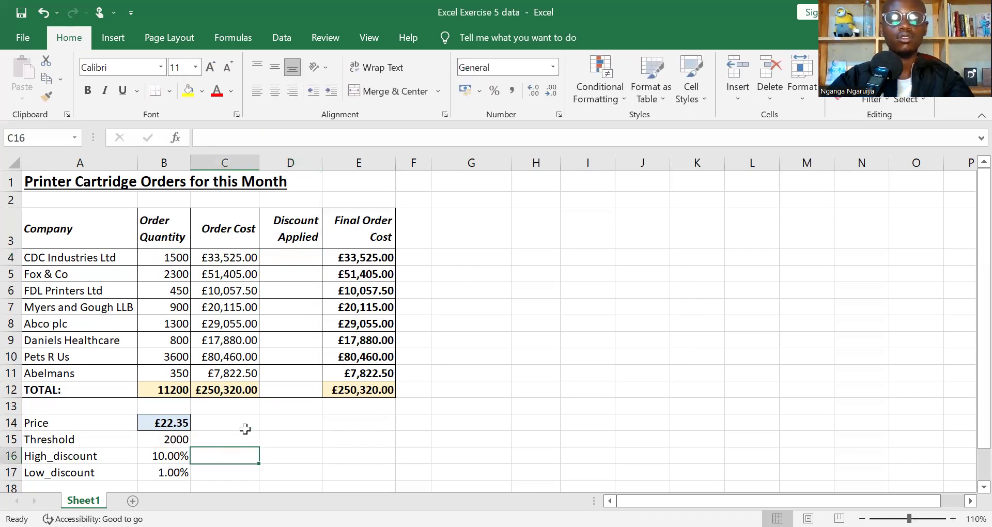
Step: Define the workbook-level name Threshold for cell B15
key("Left")
key("Up")
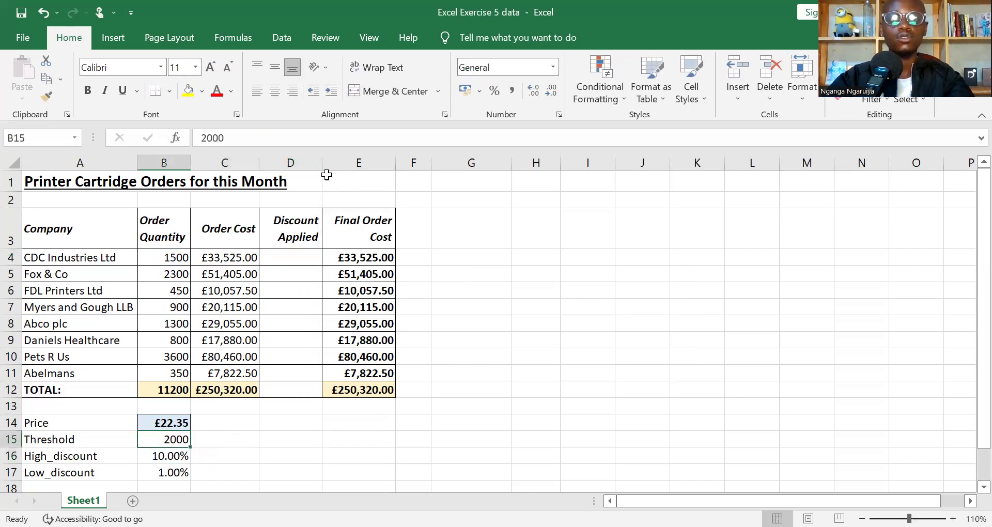
left_click(227, 37)
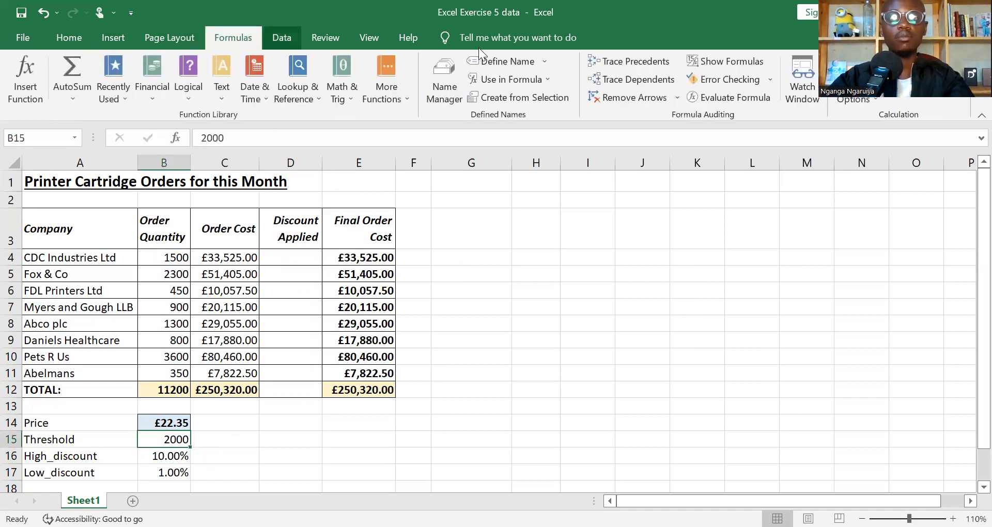
left_click(510, 61)
left_click(499, 306)
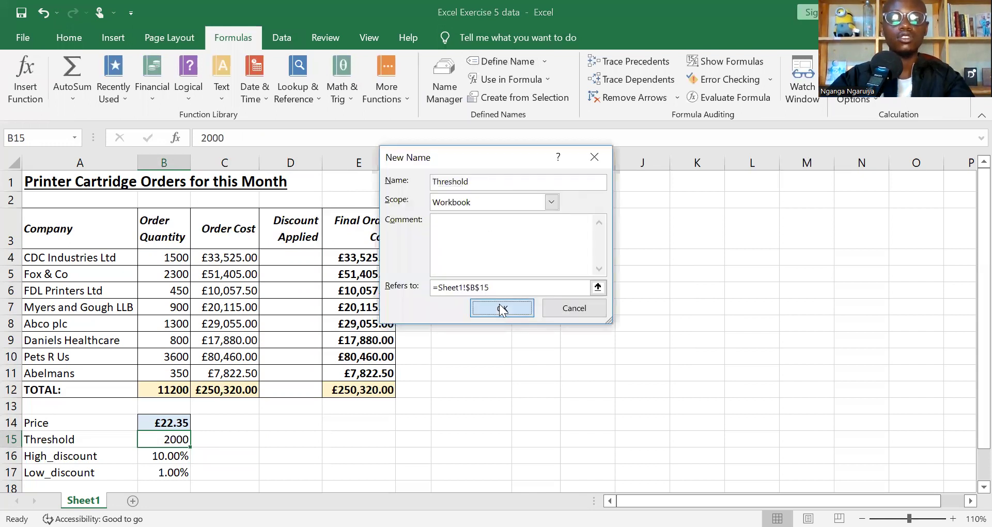
Step: Define the workbook-level names High_discount for cell B16 and Low_discount for cell B17
key("Down")
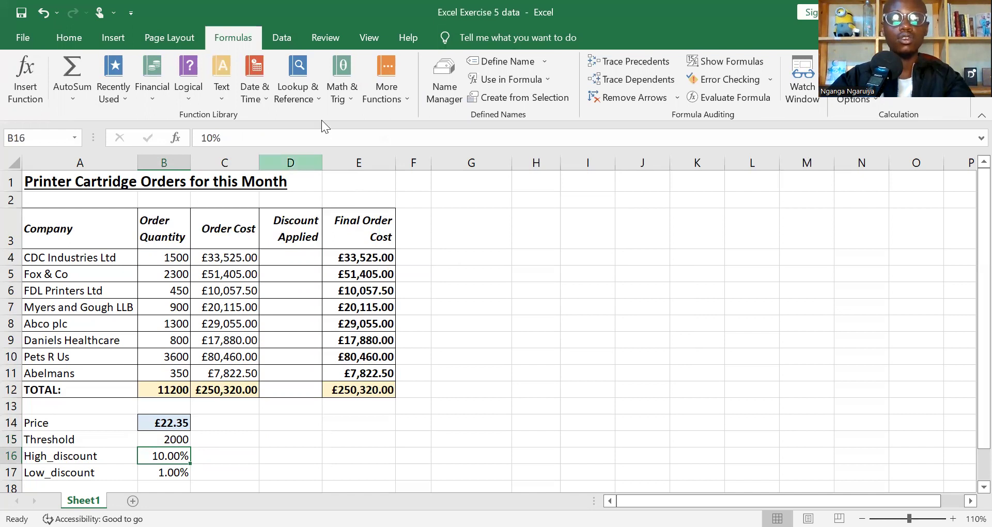
left_click(492, 61)
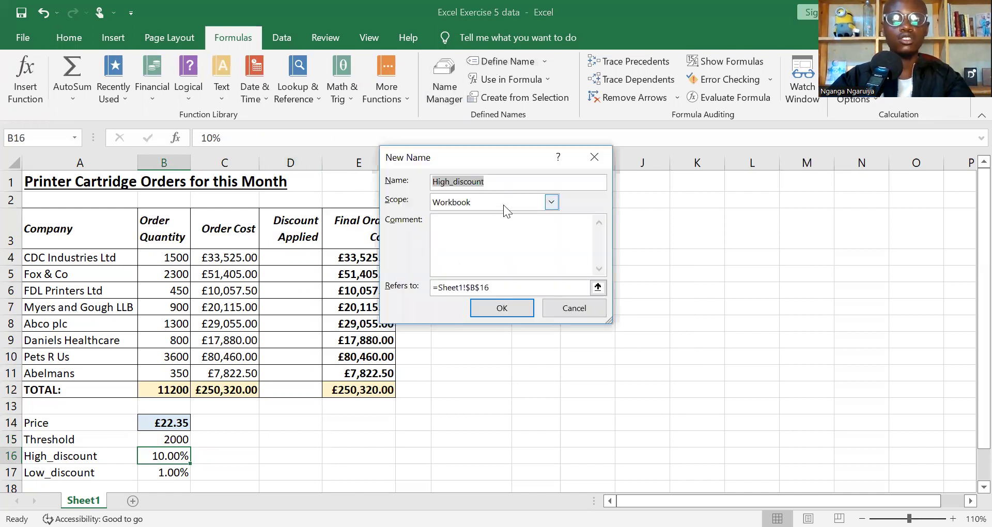
left_click(488, 311)
key("Down")
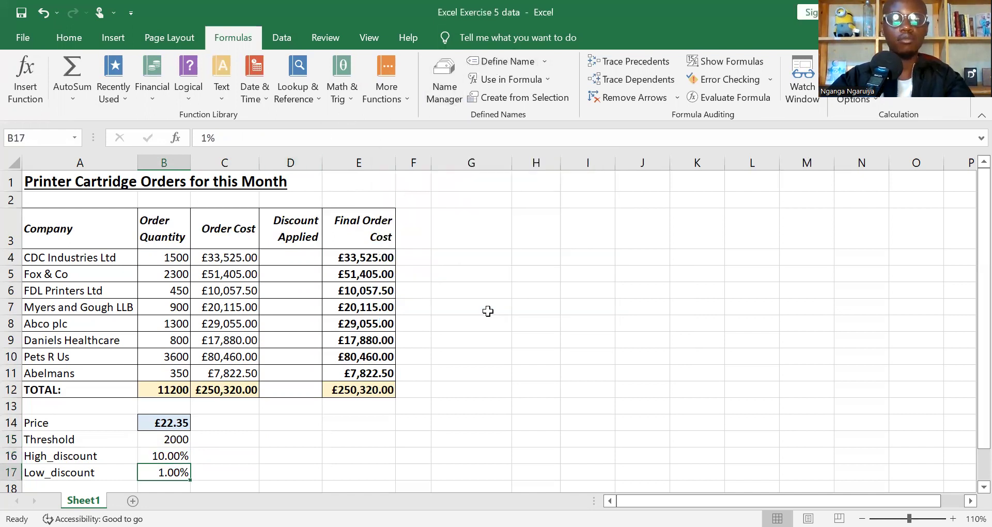
left_click(500, 58)
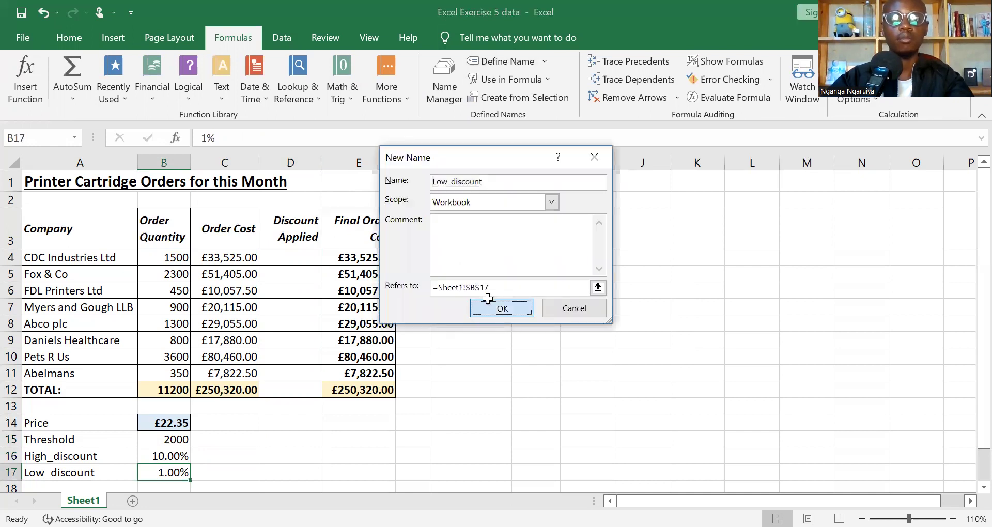
left_click(488, 301)
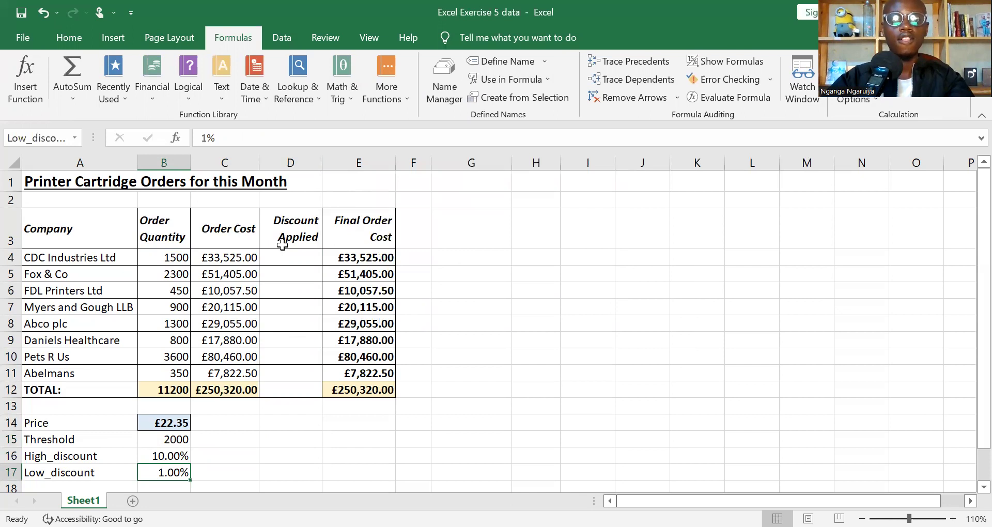
Step: Start an IF formula in D4 that tests whether the order quantity in B4 is greater than Threshold
left_click(292, 255)
type("=")
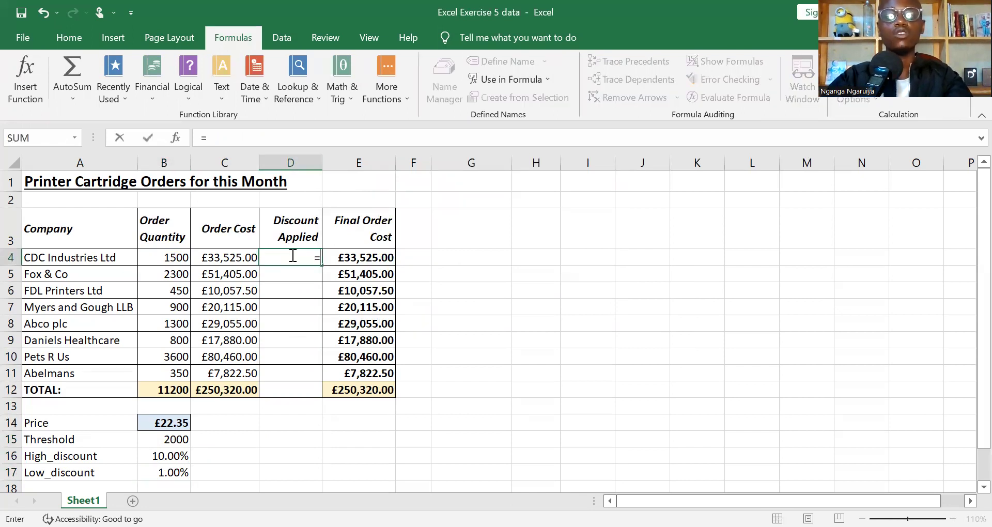
type("if")
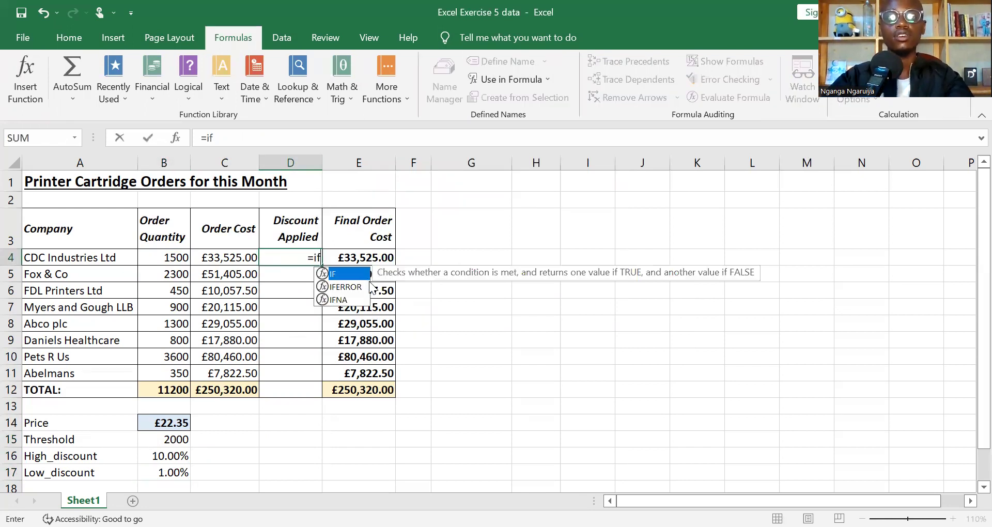
double_click(345, 274)
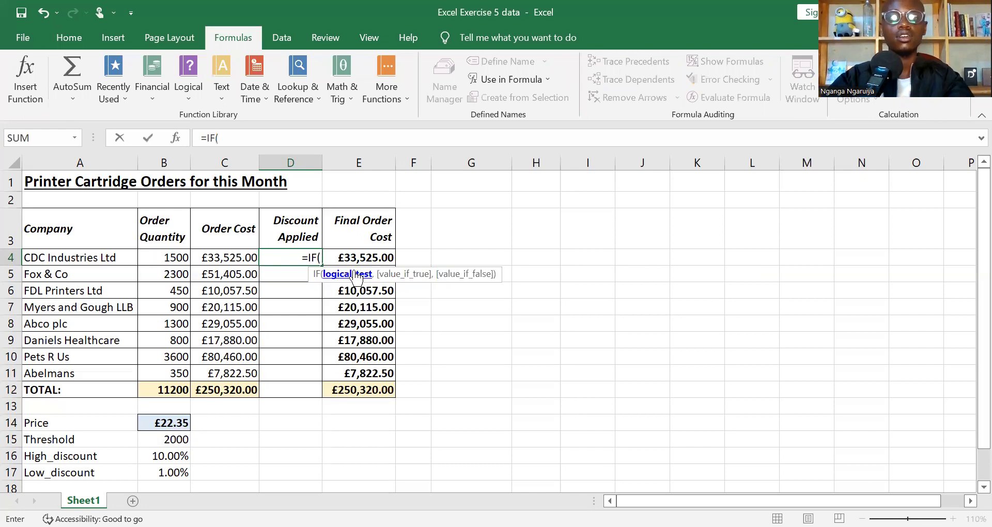
left_click(151, 257)
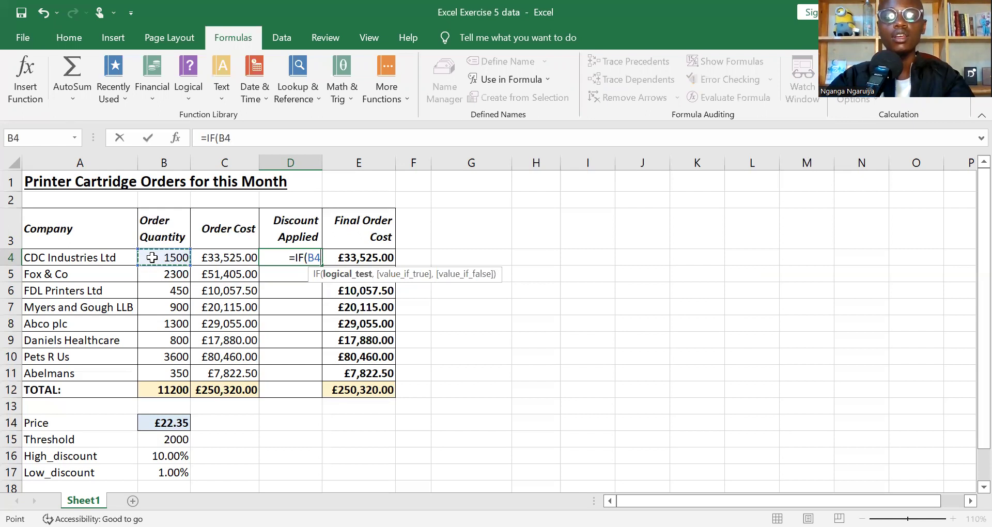
type(">")
left_click(155, 440)
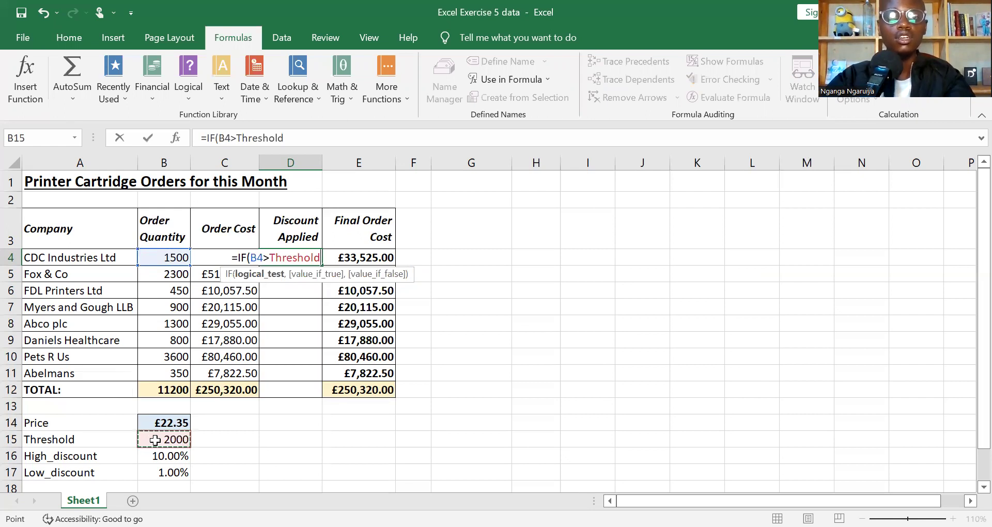
type(",")
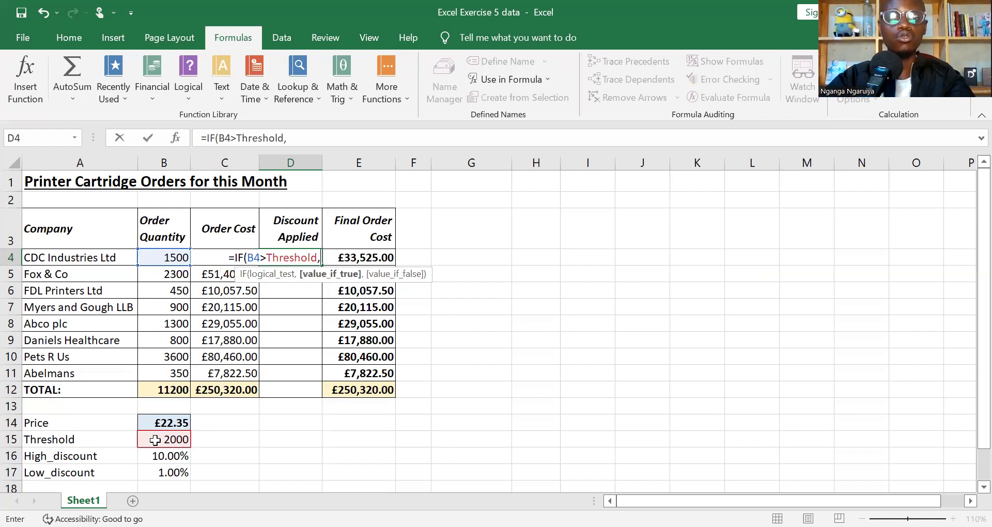
Step: Complete the D4 formula with C4*High_discount as the true value and C4*Low_discount as the false value
left_click(203, 258)
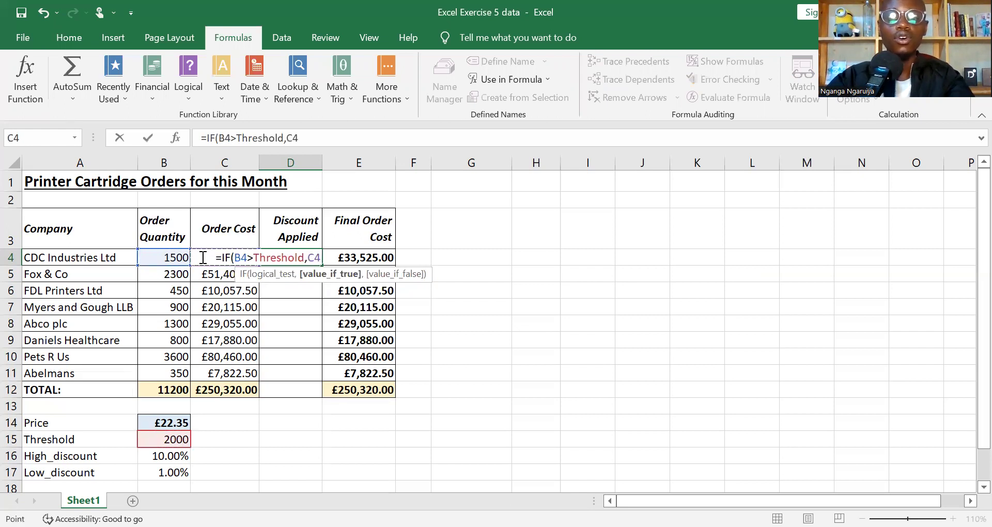
type("*")
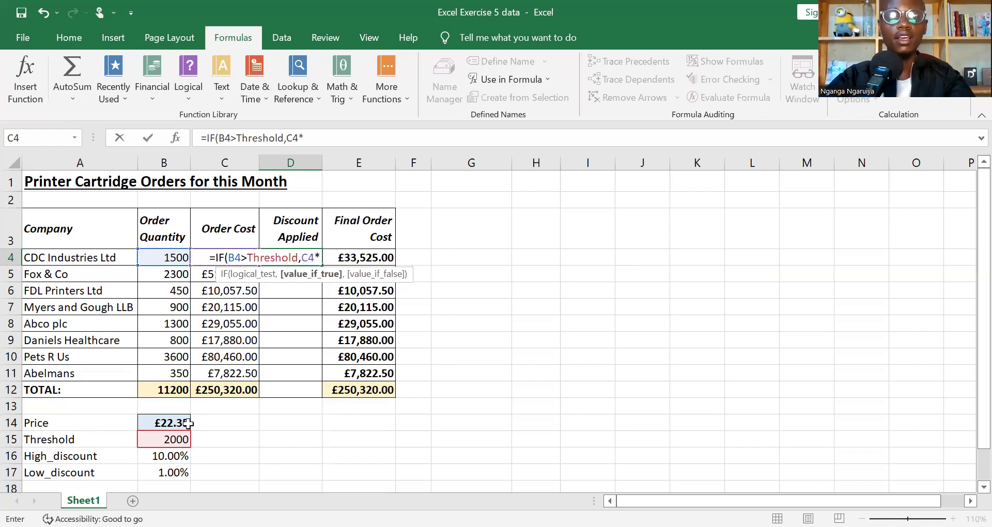
left_click(167, 456)
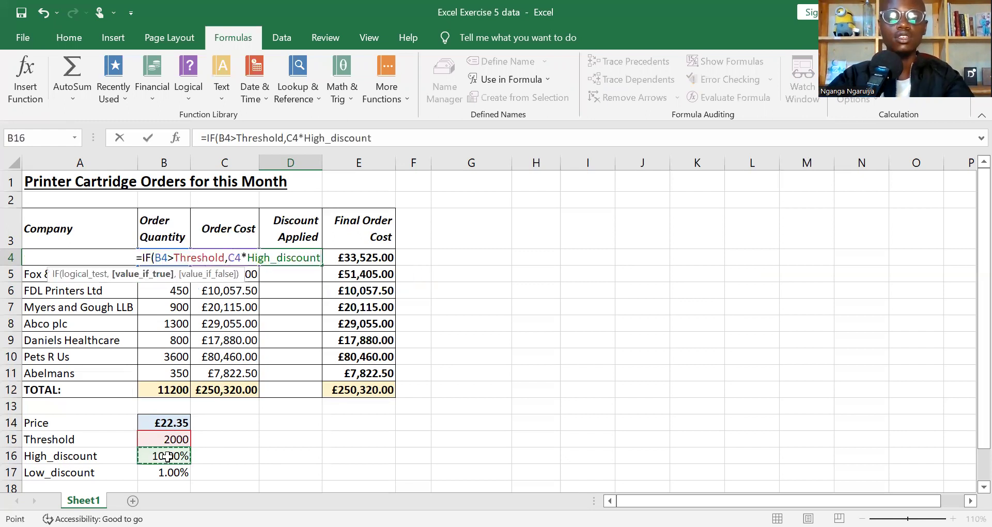
type(",")
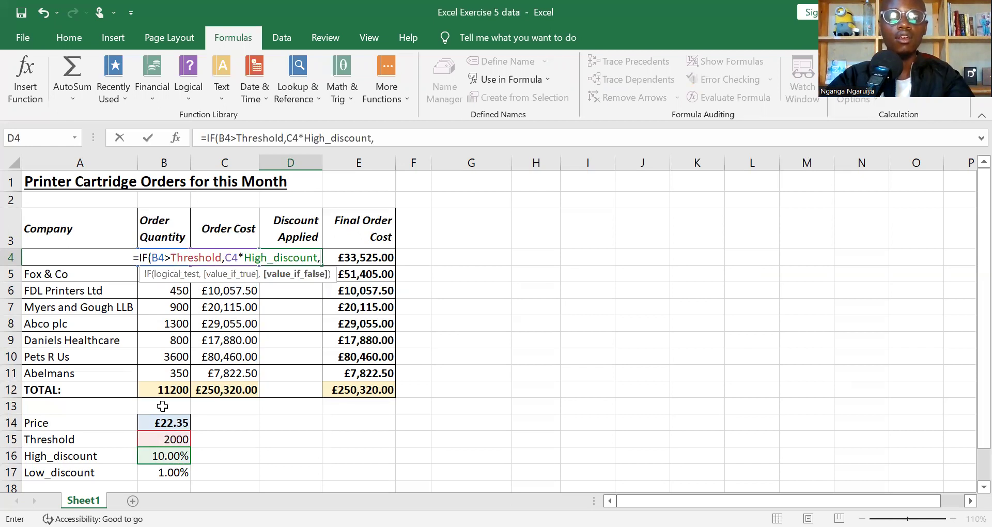
key("Left")
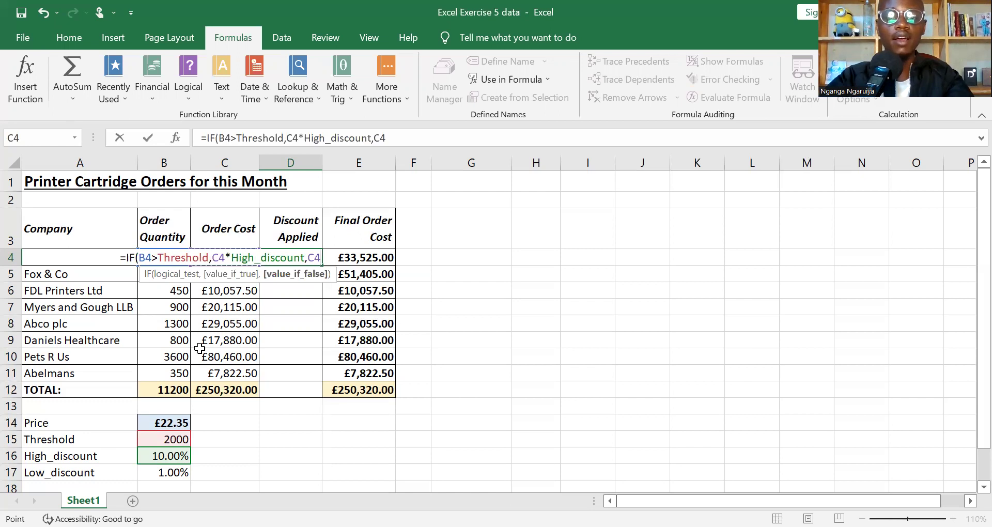
type("*")
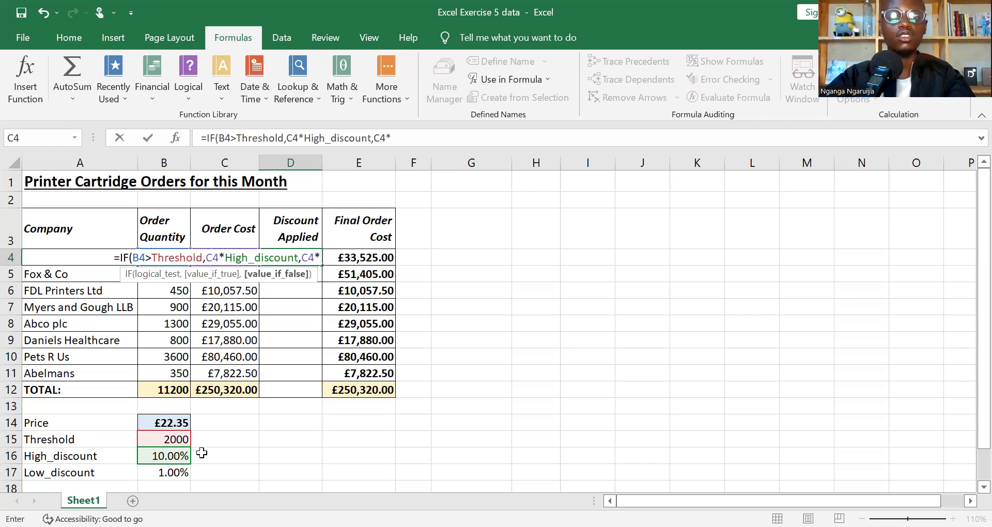
left_click(164, 472)
type(")")
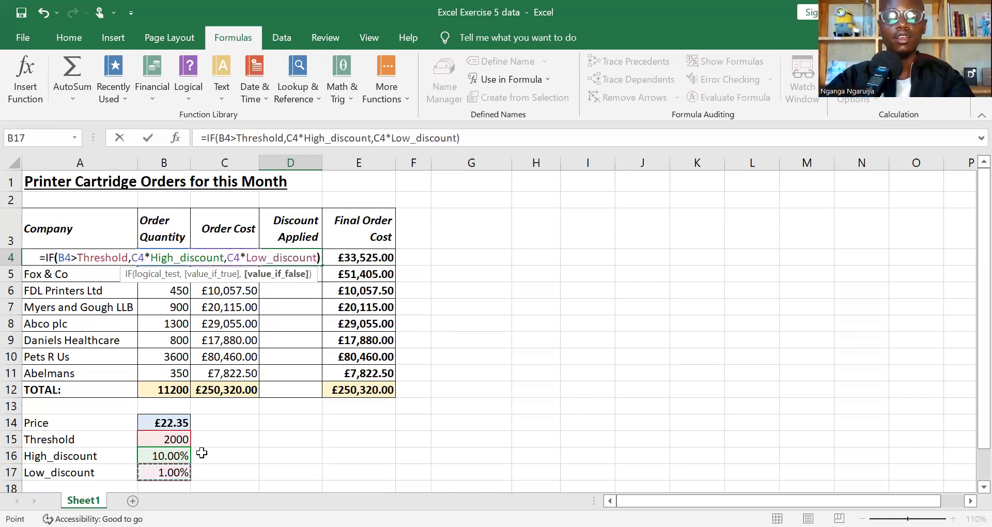
key("Return")
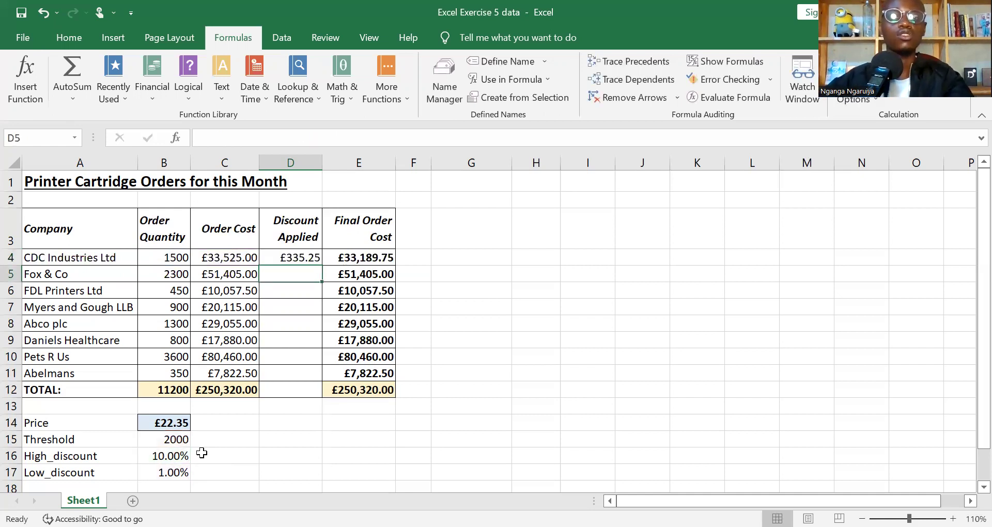
Step: Copy the D4 discount formula down the Discount Applied column through D12
left_click(303, 260)
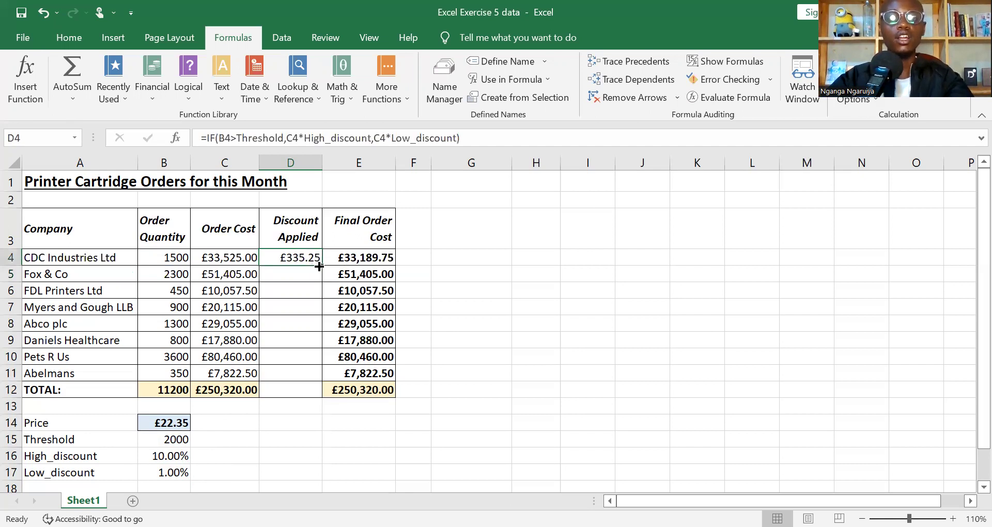
left_click_drag(319, 266, 317, 396)
left_click(290, 324)
key("Down")
key("Down")
key("Down")
key("Down")
key("ctrl+Up")
key("Down")
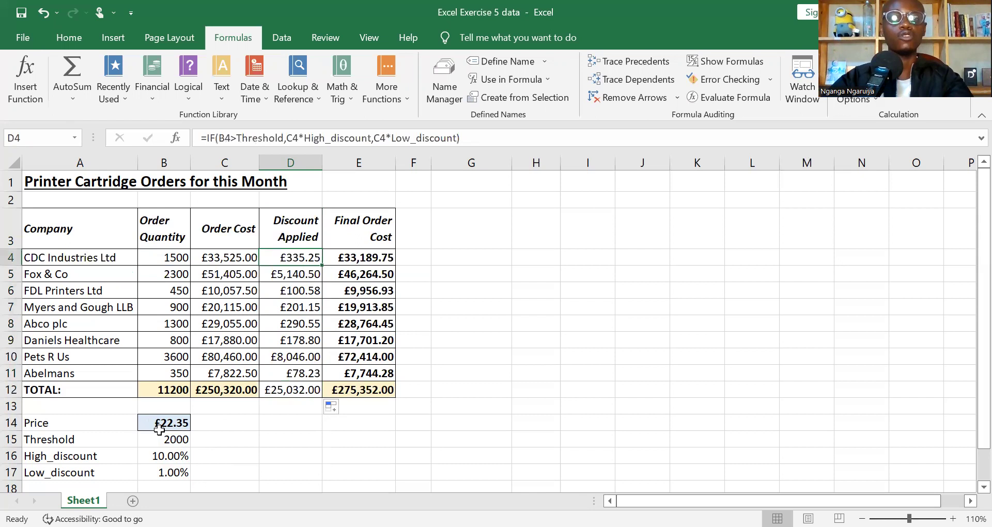
Step: Set the High_discount value in B16 to 3%
left_click(169, 456)
type("3")
key("Return")
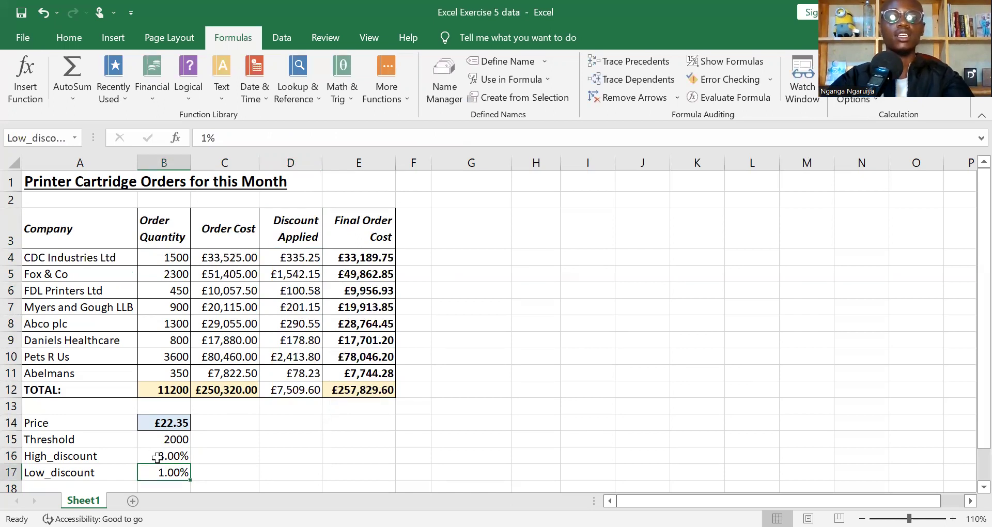
Step: Set High_discount in B16 to 30% and Low_discount in B17 to 3%
left_click(157, 458)
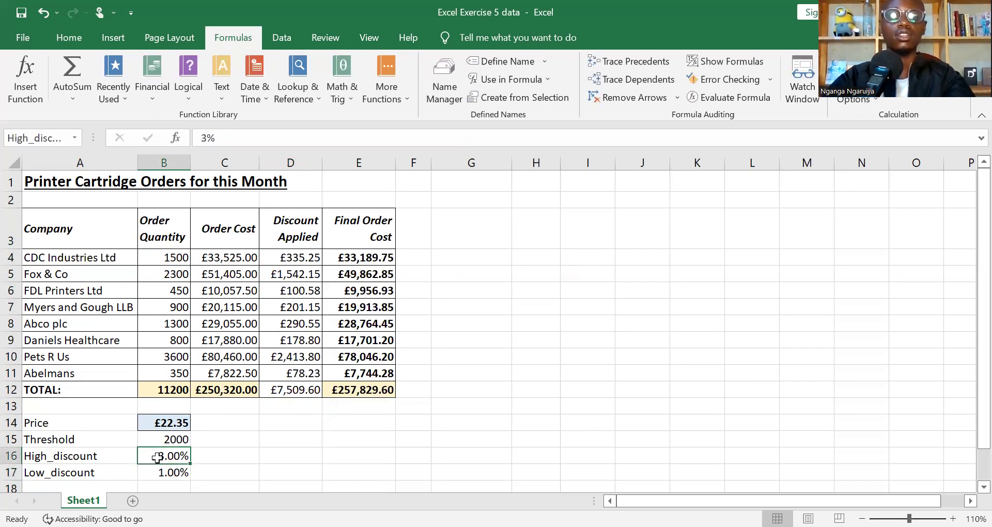
type("30")
key("Return")
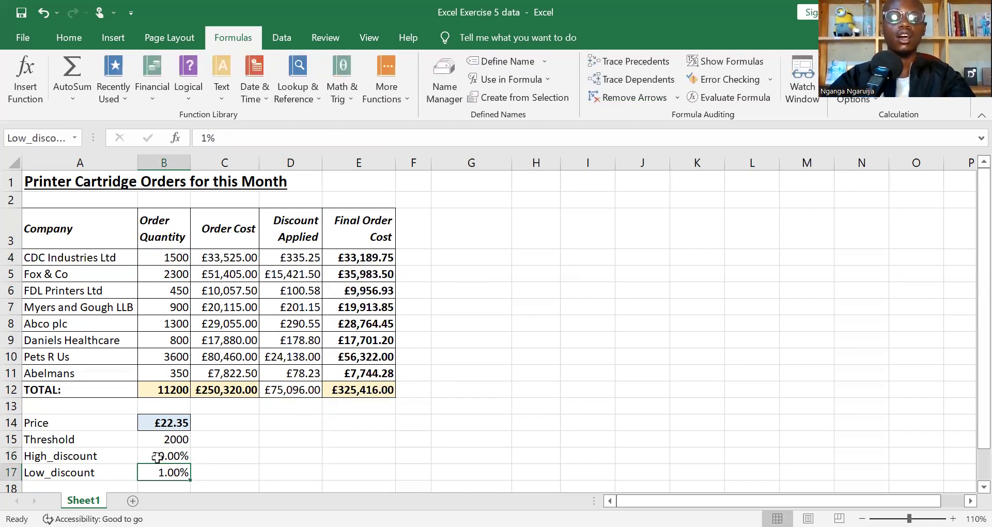
type("3")
key("Return")
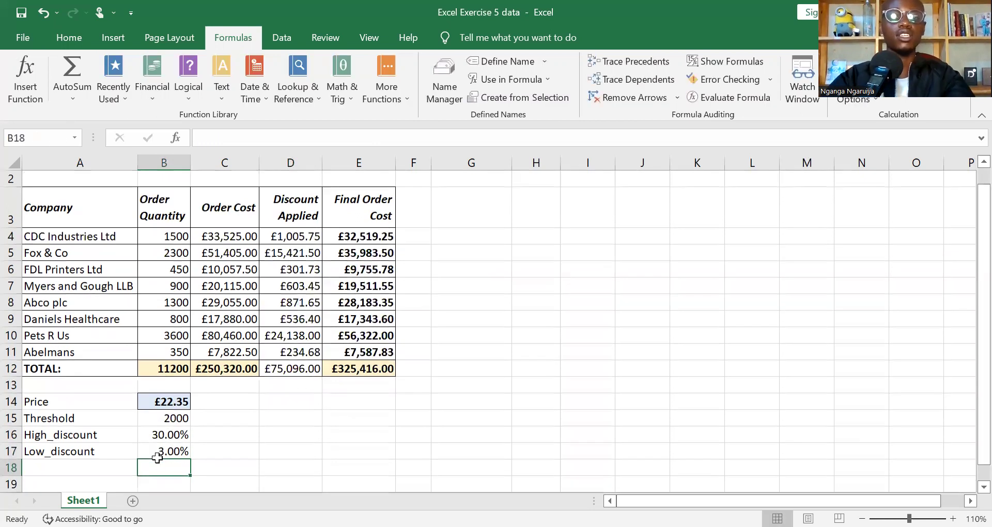
Step: Set the Threshold value in B15 to 123
left_click(172, 418)
type("123")
key("Return")
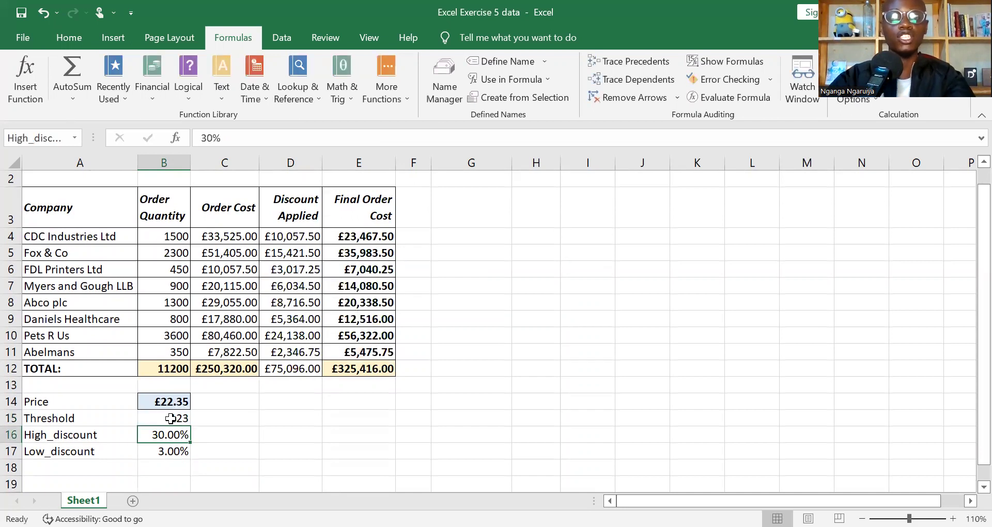
left_click(290, 440)
key("ctrl+Up")
key("ctrl+Up")
key("ctrl+Down")
key("Left")
key("Down")
key("Down")
key("Left")
key("Down")
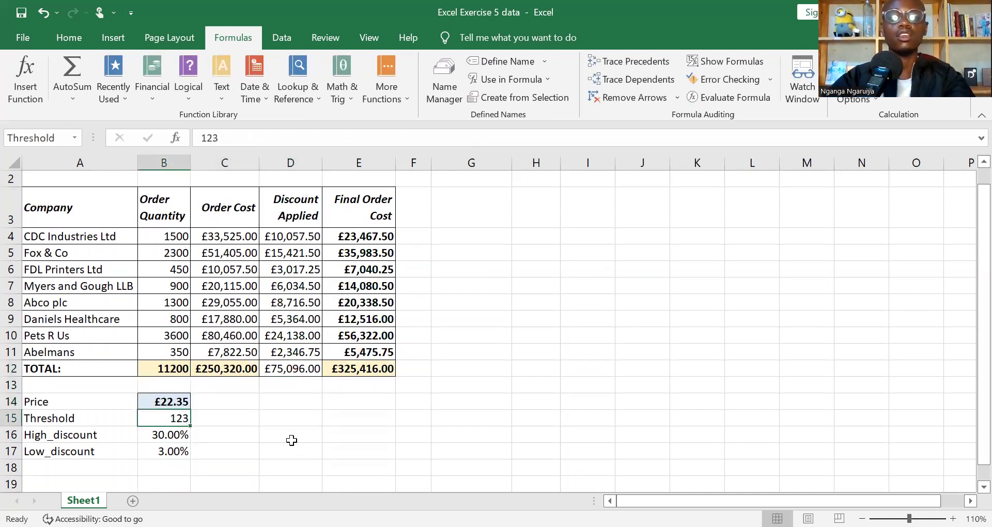
key("Left")
key("Right")
key("Down")
key("Down")
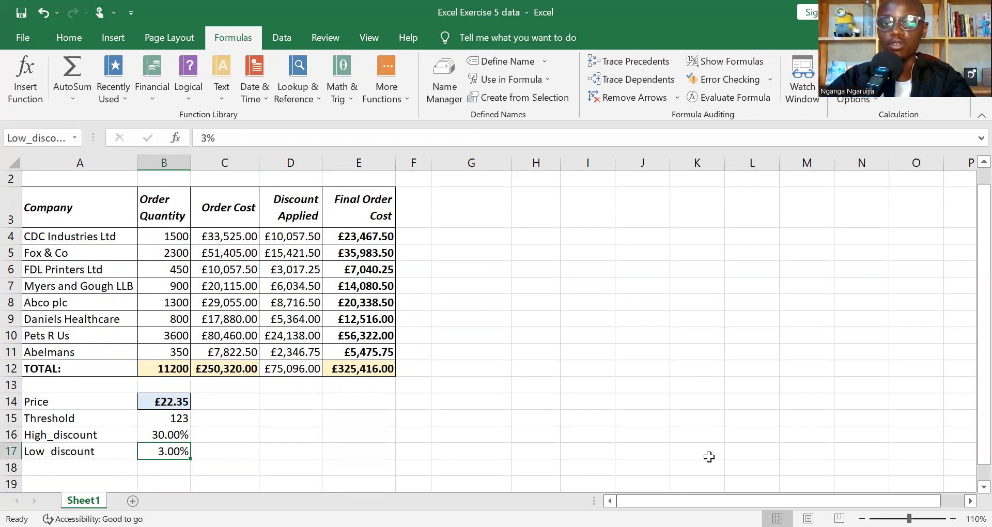
left_click(770, 413)
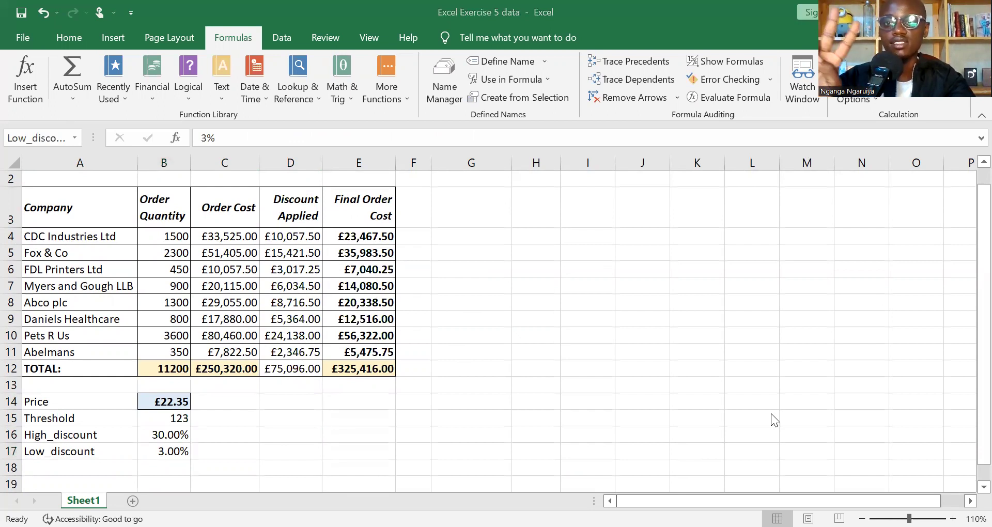